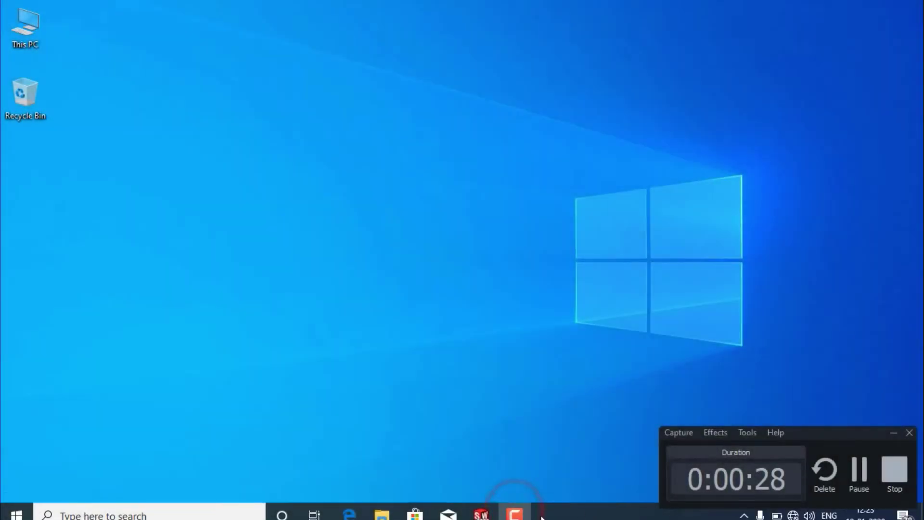
# - Create a new blank Part document (Part5) from the File menu
pyautogui.click(480, 511)
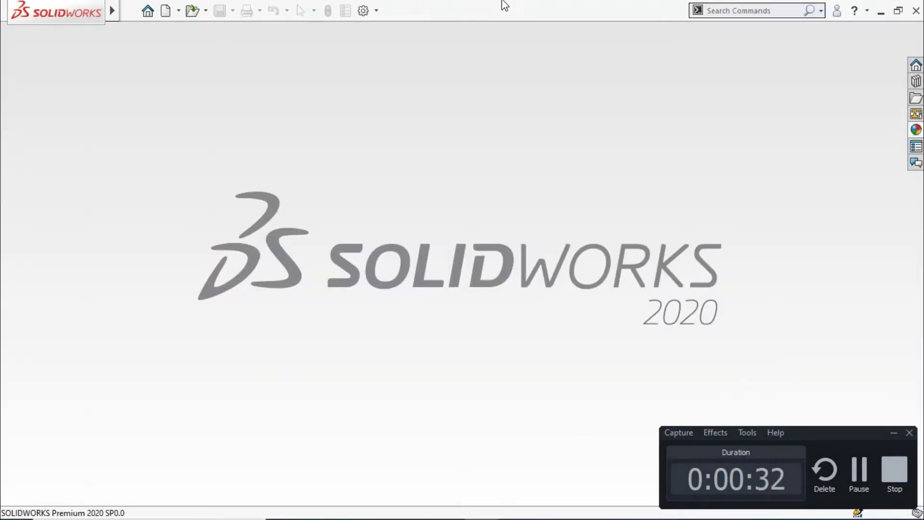
pyautogui.click(127, 10)
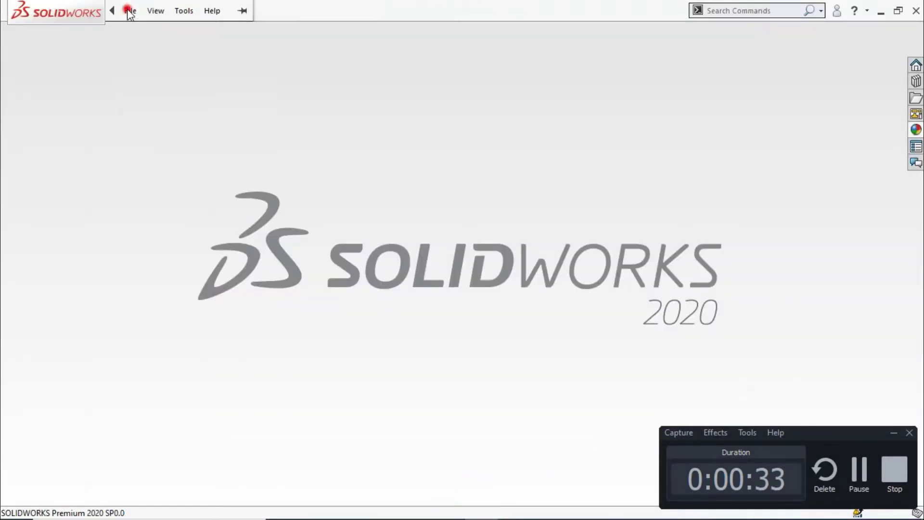
pyautogui.click(142, 33)
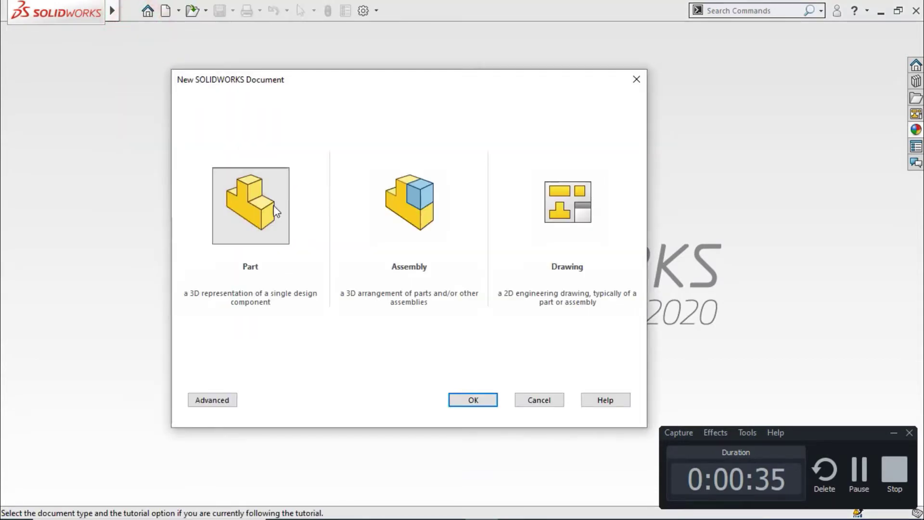
pyautogui.click(259, 210)
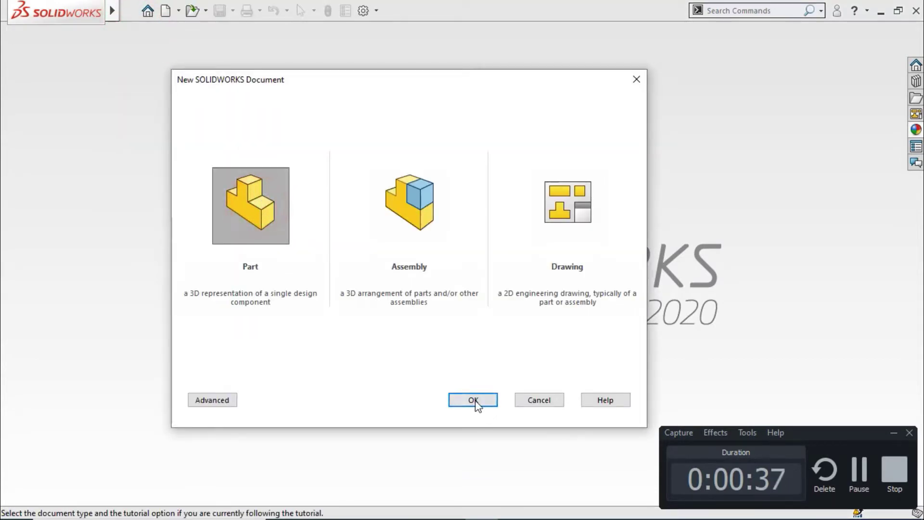
pyautogui.click(473, 399)
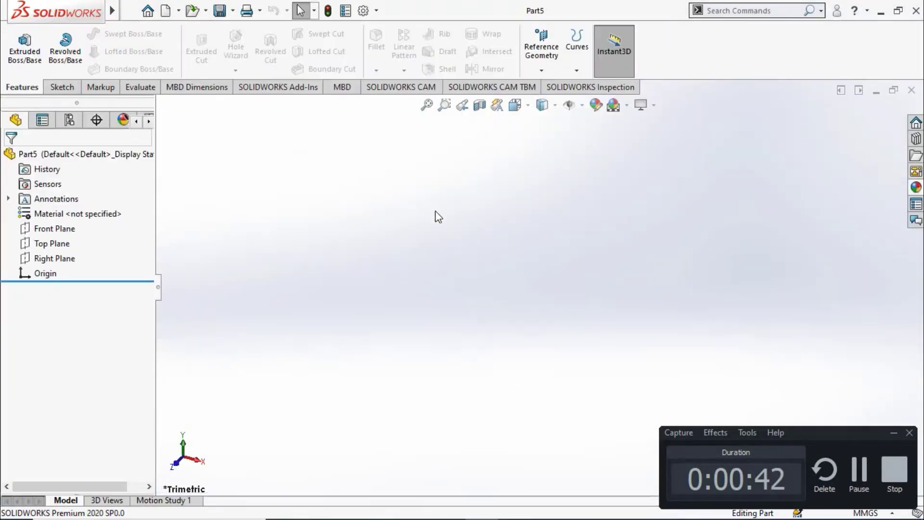
# - Turn the view normal to the Front Plane and start a sketch on it
pyautogui.click(57, 230)
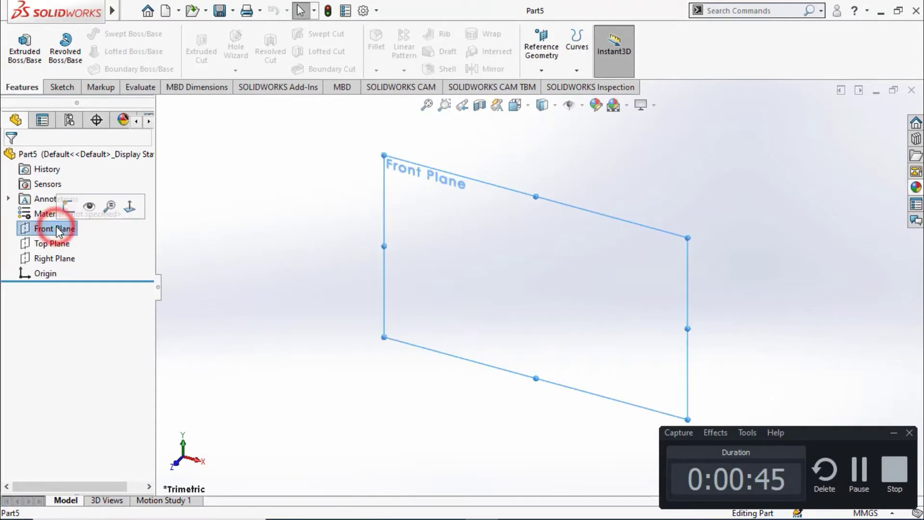
pyautogui.click(128, 210)
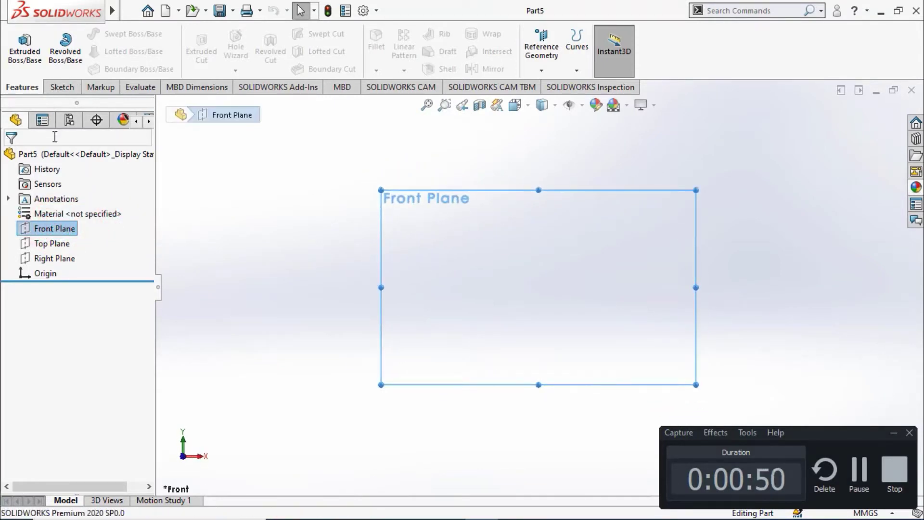
pyautogui.click(60, 89)
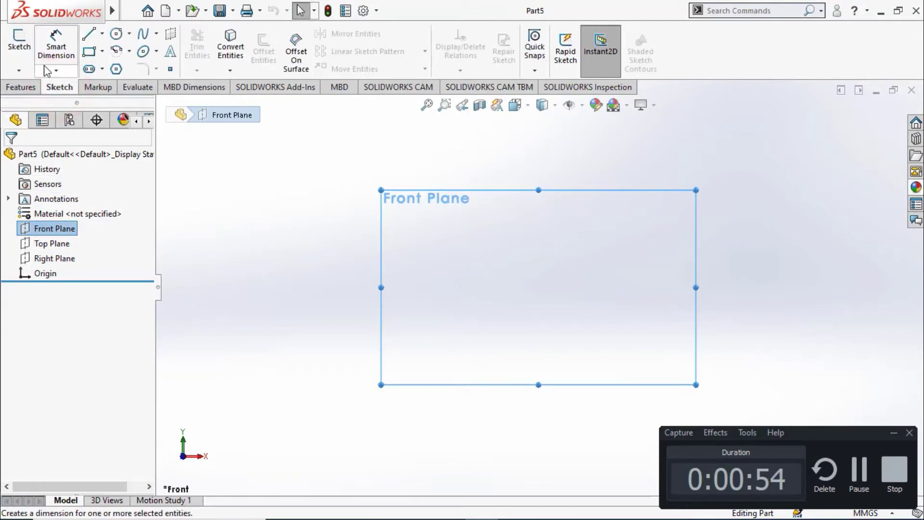
pyautogui.click(21, 48)
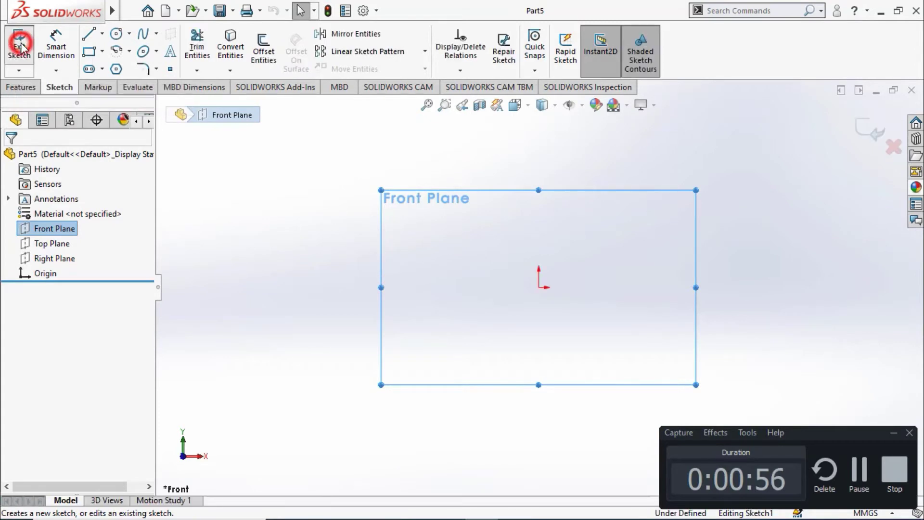
# - Draw a circle centred on the origin
pyautogui.click(116, 35)
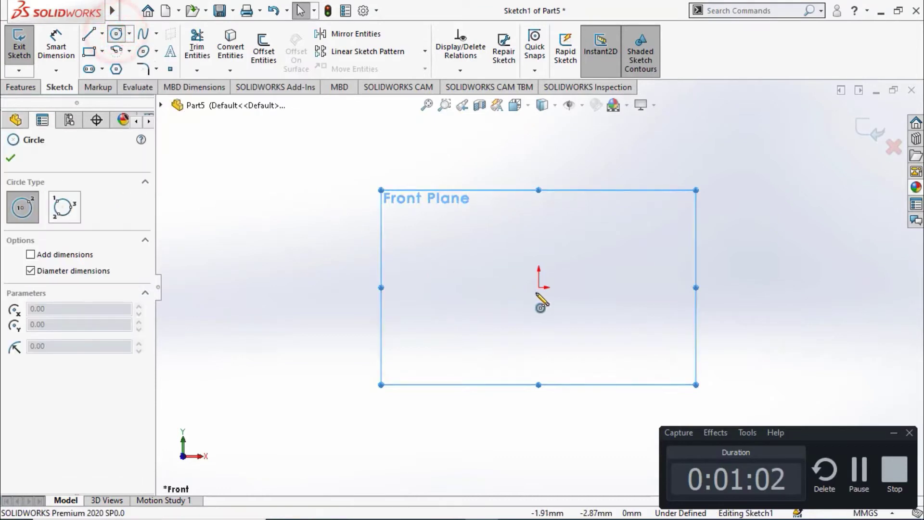
pyautogui.click(538, 287)
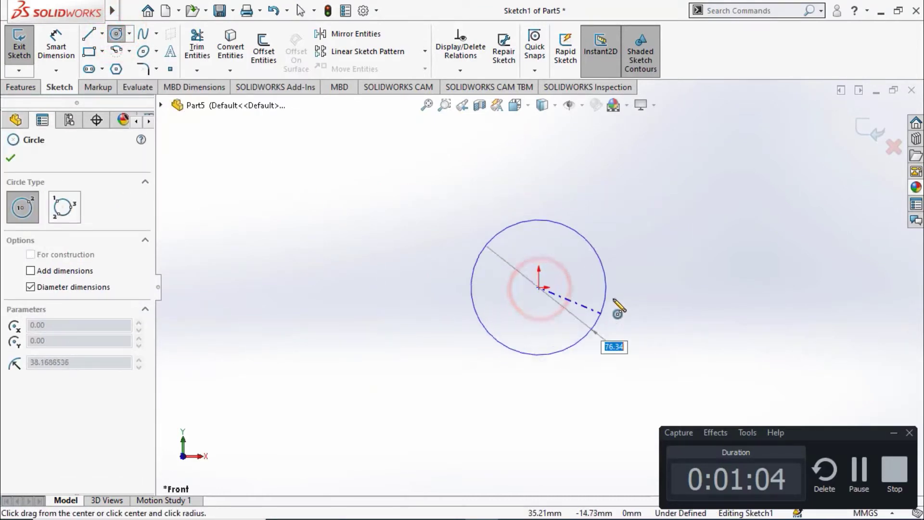
pyautogui.click(631, 265)
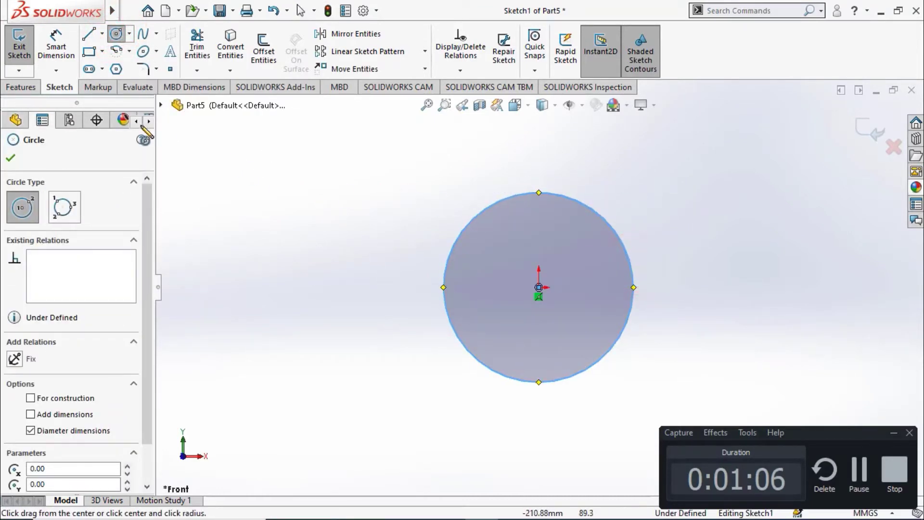
# - Give the circle a 100 mm diameter dimension and exit the sketch
pyautogui.click(56, 51)
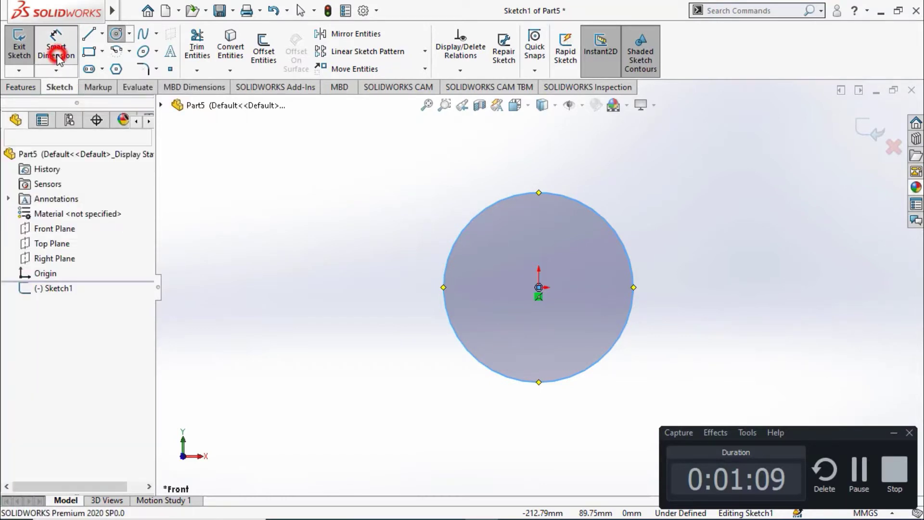
pyautogui.click(449, 251)
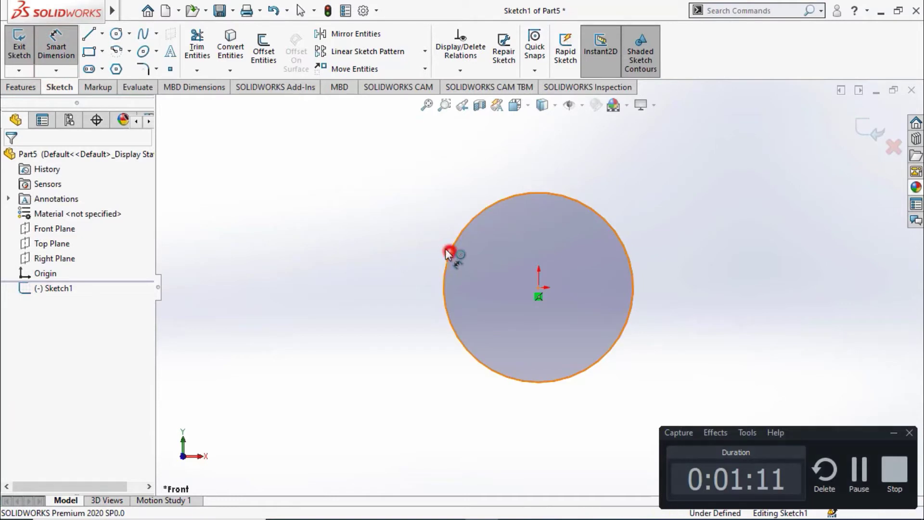
pyautogui.click(308, 169)
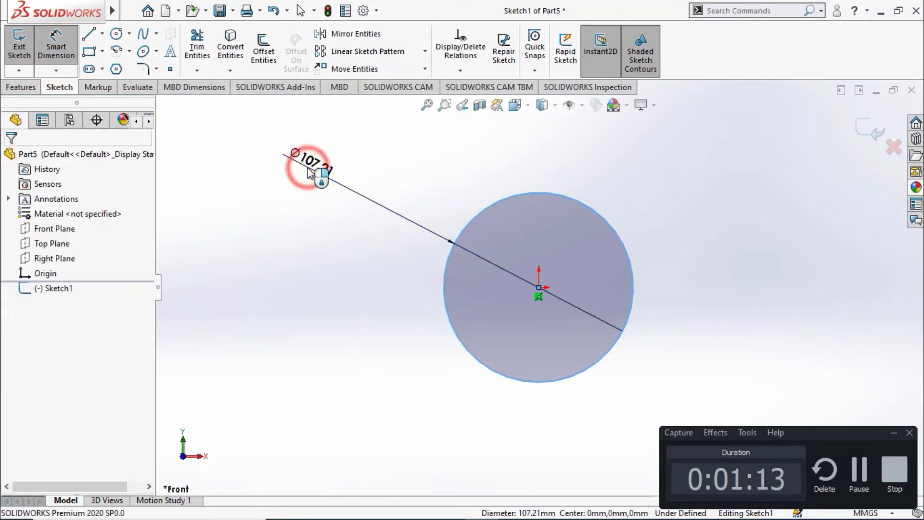
pyautogui.write('1')
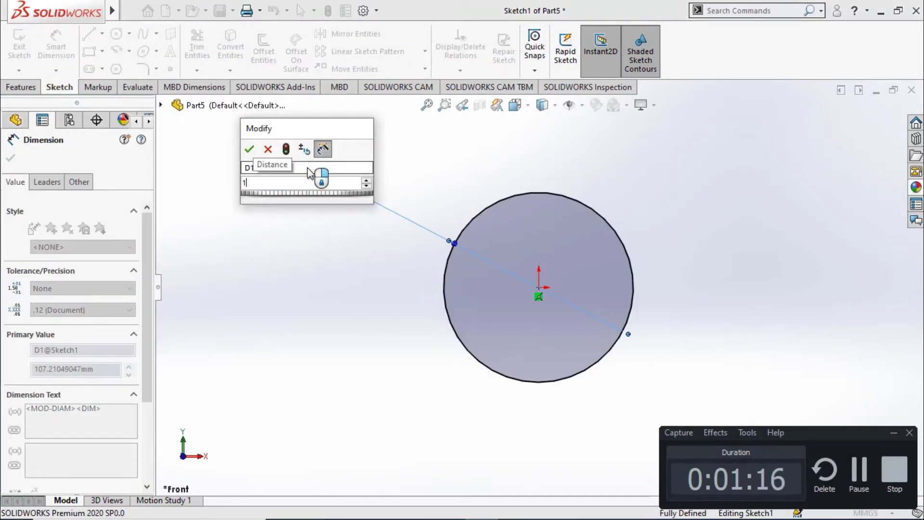
pyautogui.write('00')
pyautogui.moveTo(303, 204)
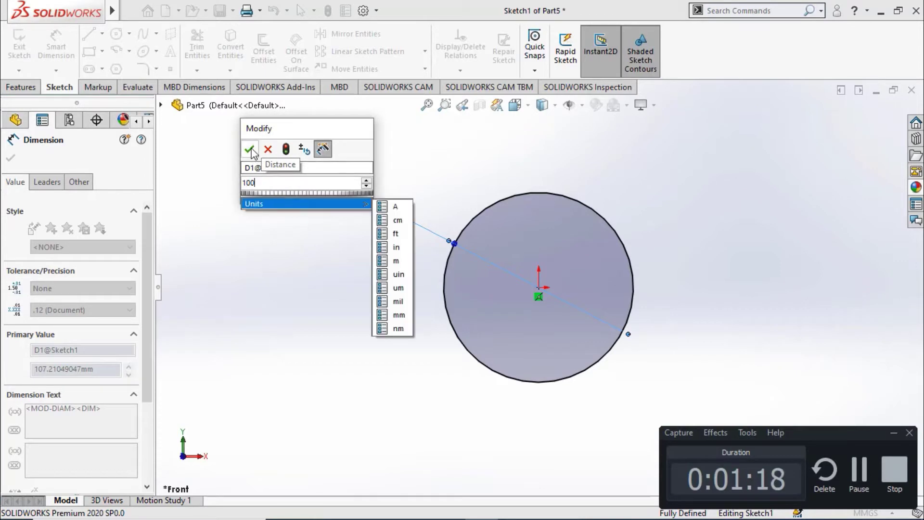
pyautogui.click(249, 150)
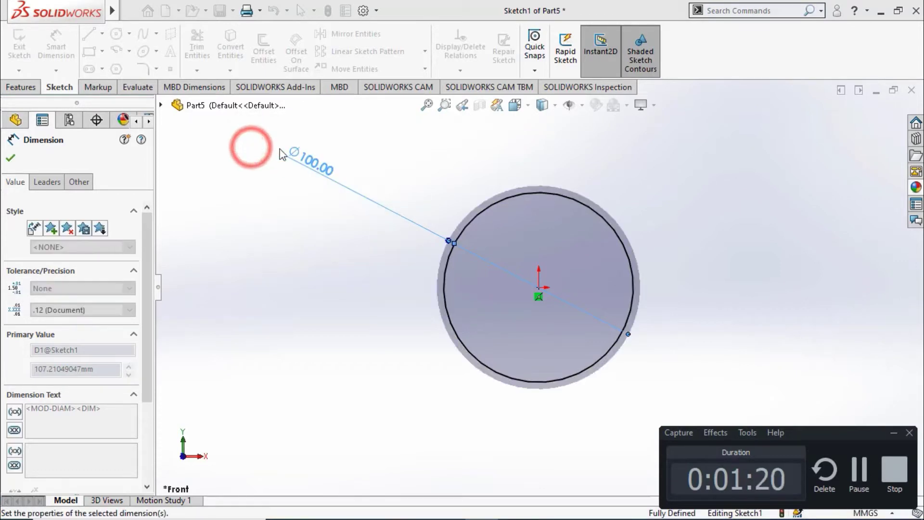
pyautogui.click(862, 134)
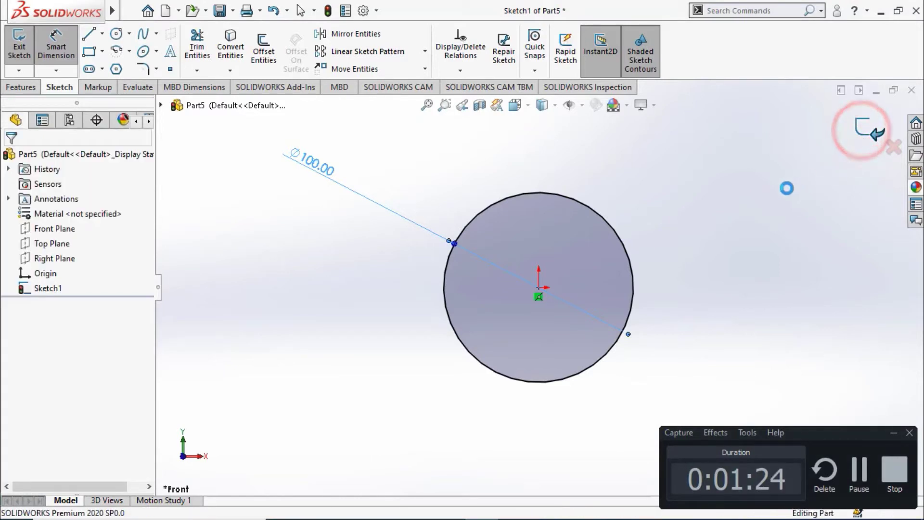
pyautogui.moveTo(745, 264)
pyautogui.mouseDown(button='middle')
pyautogui.moveTo(693, 310)
pyautogui.moveTo(443, 278)
pyautogui.mouseUp(button='middle')
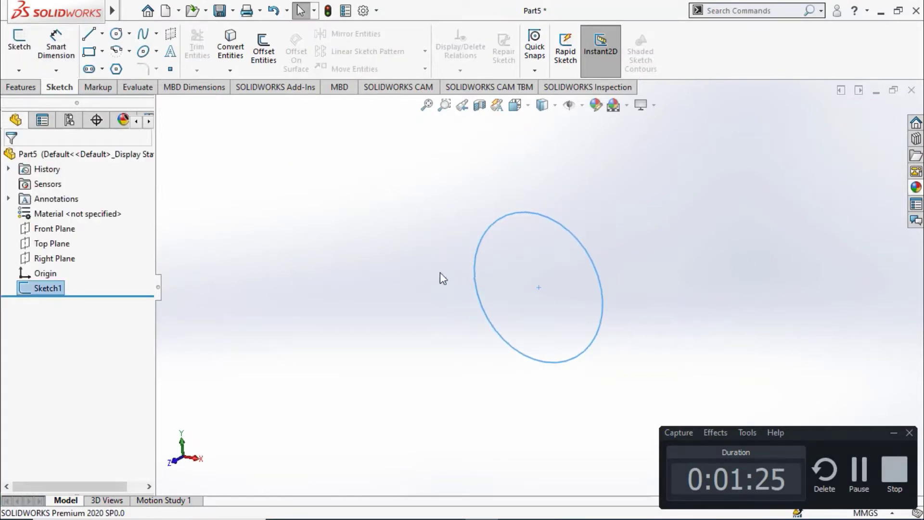
# - Extrude the circle Mid Plane to a 200 mm depth as Boss-Extrude1
pyautogui.click(23, 88)
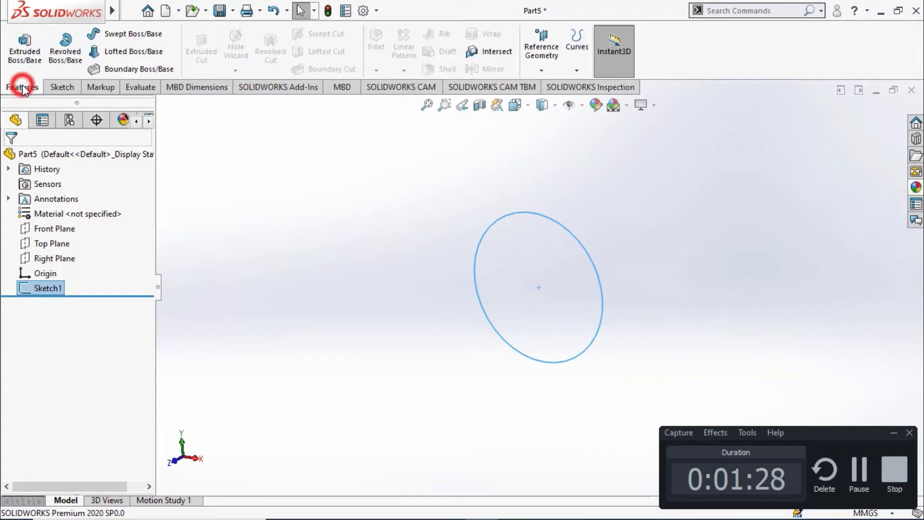
pyautogui.click(26, 56)
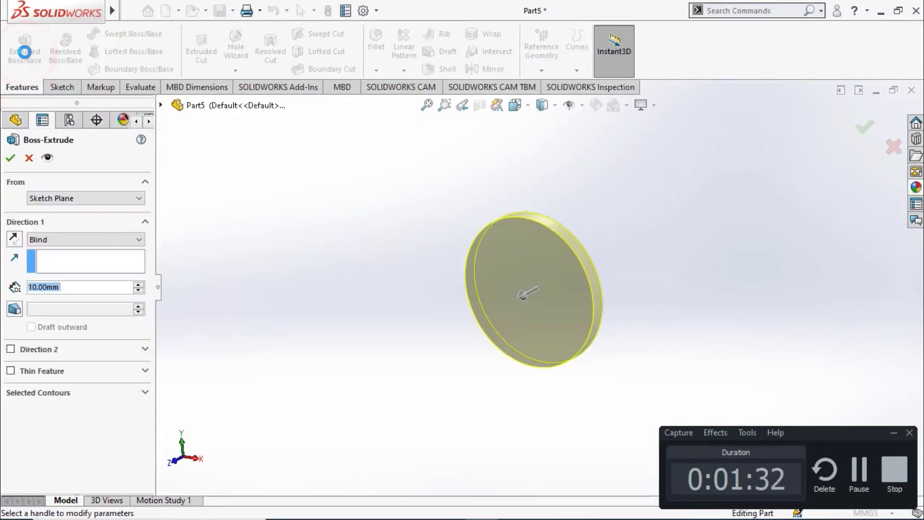
pyautogui.click(57, 237)
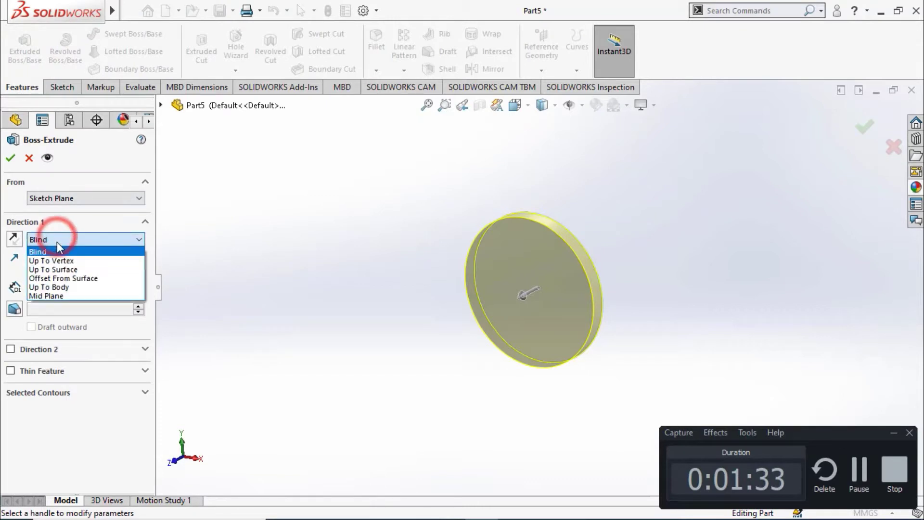
pyautogui.click(48, 295)
pyautogui.write('2')
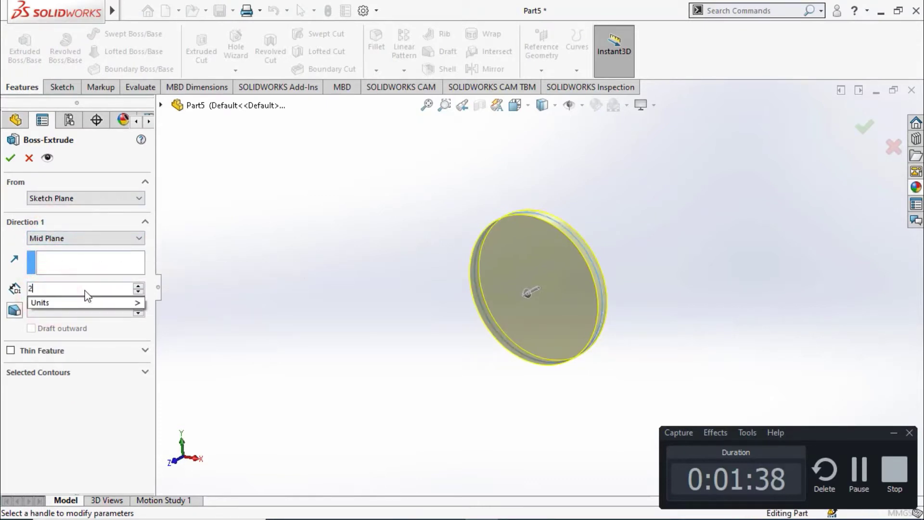
pyautogui.write('00')
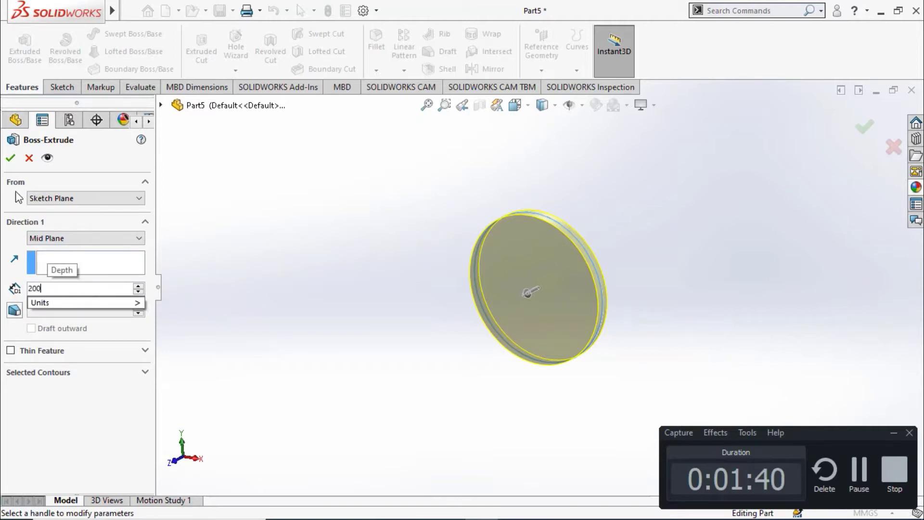
pyautogui.click(12, 161)
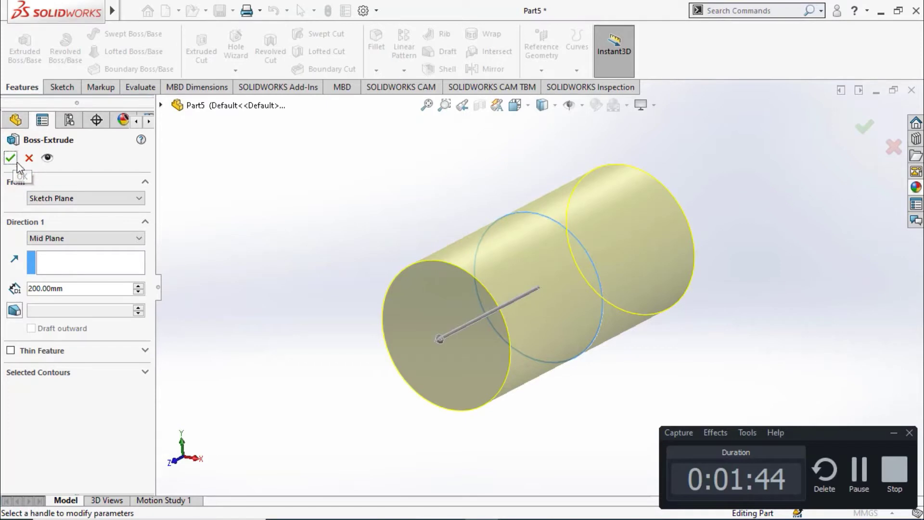
pyautogui.click(12, 160)
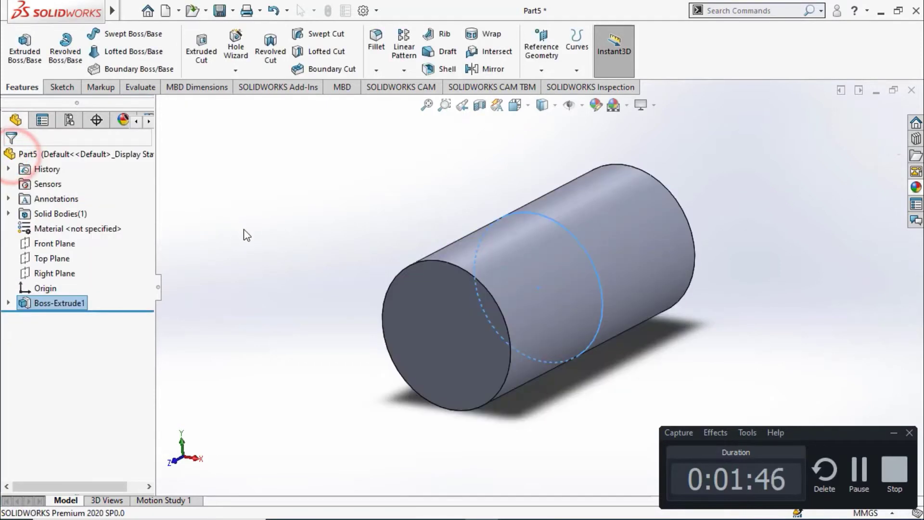
pyautogui.click(312, 205)
pyautogui.scroll(3, 501, 206)
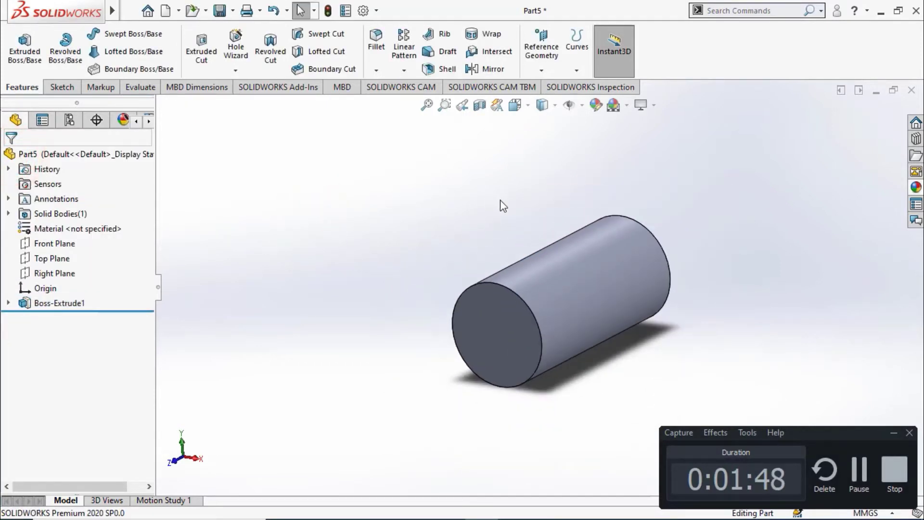
pyautogui.moveTo(501, 207)
pyautogui.mouseDown(button='middle')
pyautogui.moveTo(411, 134)
pyautogui.moveTo(371, 196)
pyautogui.moveTo(379, 241)
pyautogui.mouseUp(button='middle')
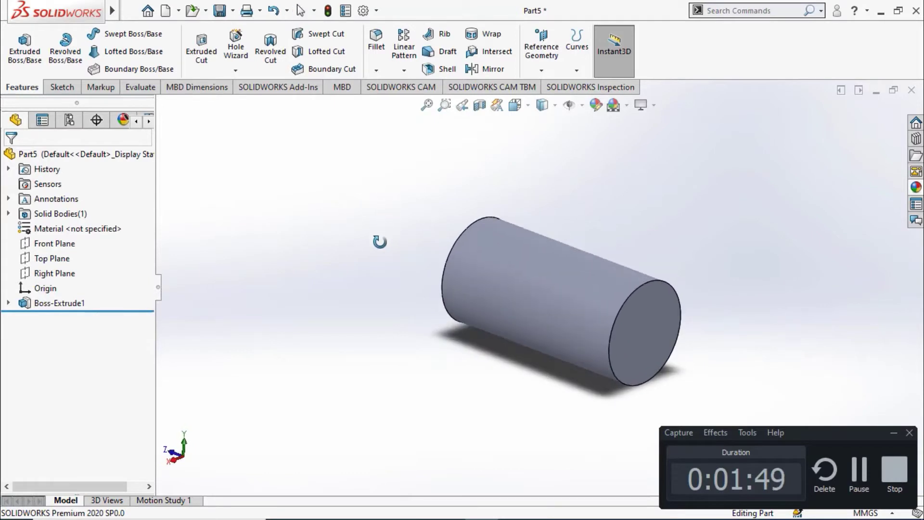
pyautogui.scroll(-2, 577, 236)
pyautogui.scroll(1, 596, 236)
pyautogui.scroll(1, 619, 229)
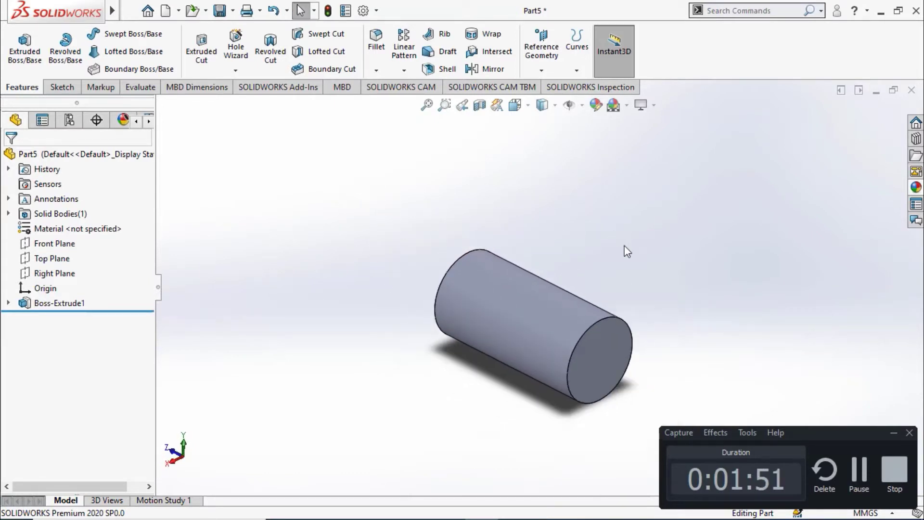
pyautogui.scroll(-3, 596, 426)
pyautogui.scroll(2, 563, 364)
pyautogui.scroll(1, 532, 211)
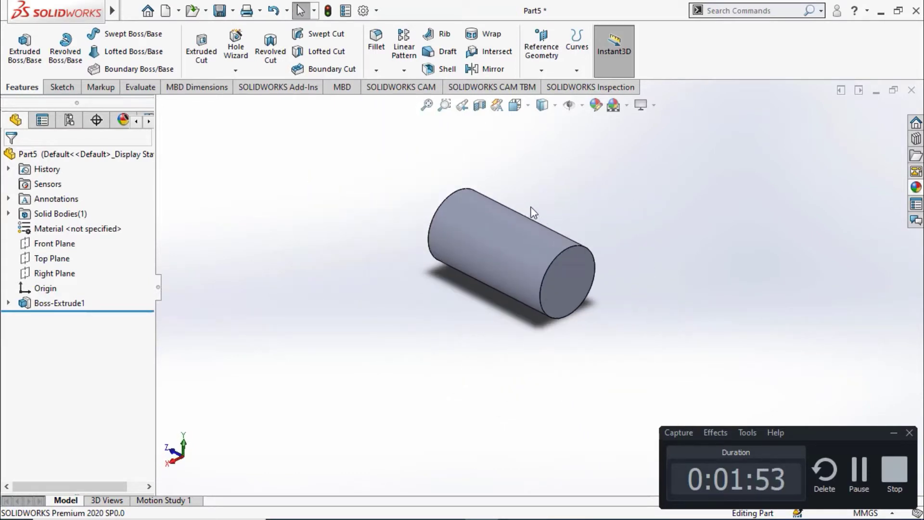
pyautogui.scroll(-1, 532, 212)
pyautogui.scroll(-1, 532, 211)
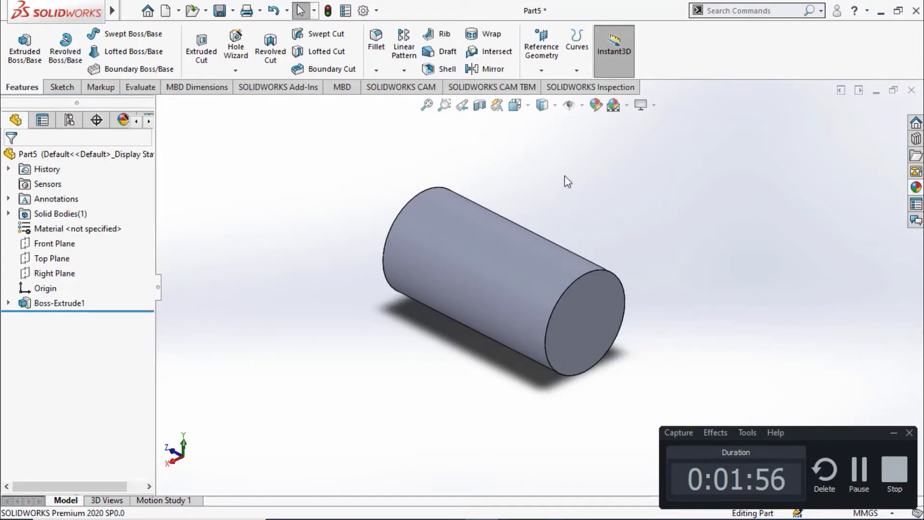
# - Replace the whole-part target with the curved side face and make that face cyan
pyautogui.click(599, 107)
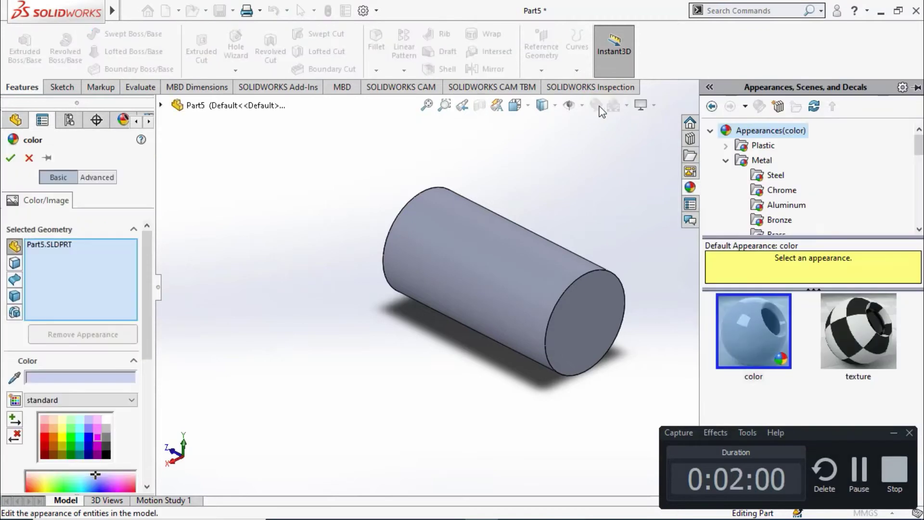
pyautogui.rightClick(49, 244)
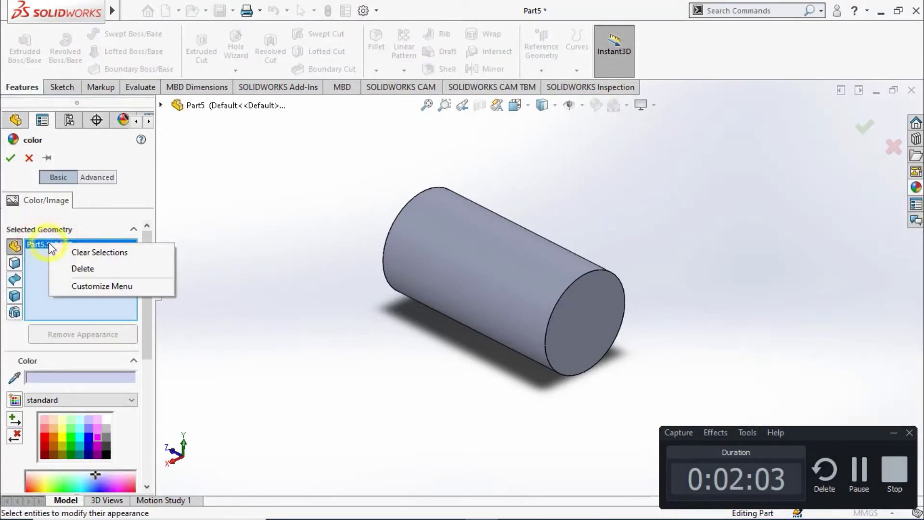
pyautogui.click(82, 268)
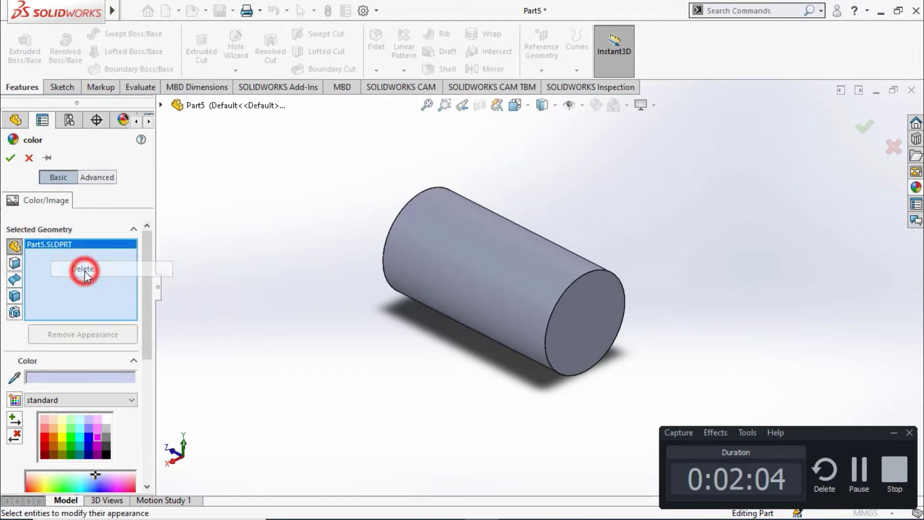
pyautogui.click(20, 265)
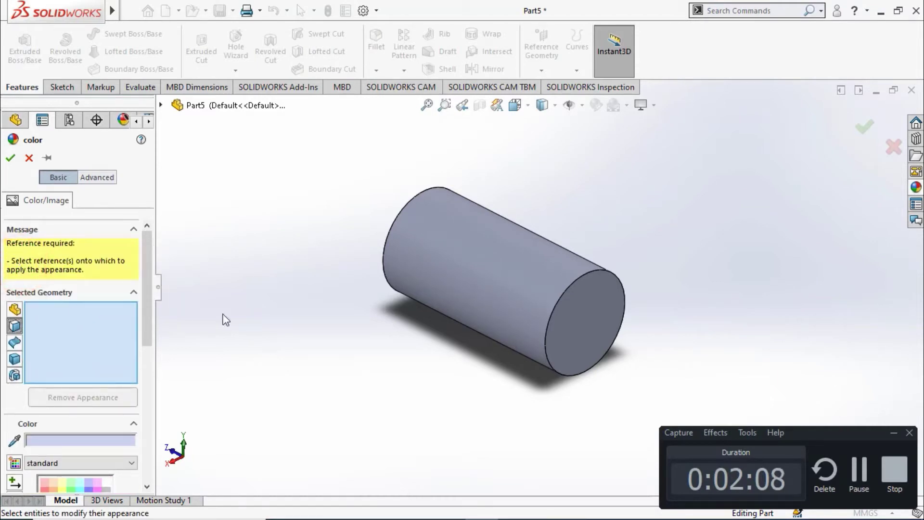
pyautogui.click(480, 270)
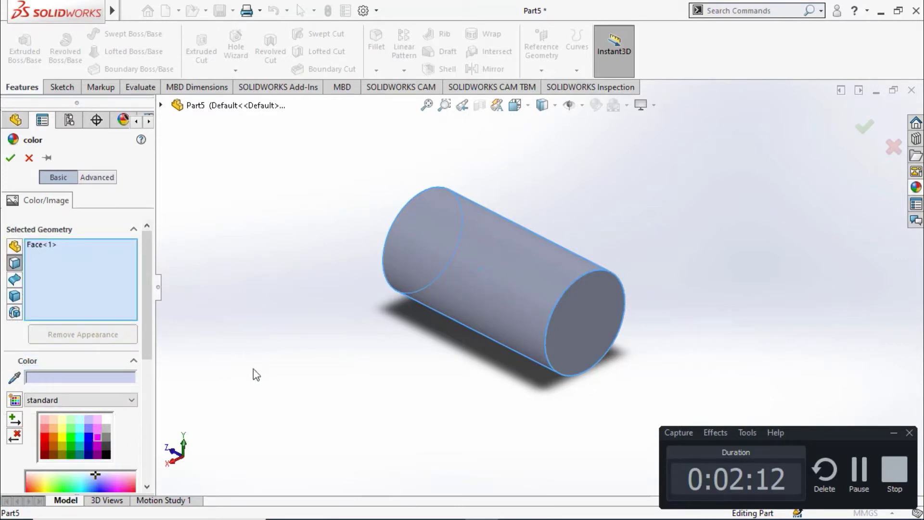
pyautogui.click(82, 437)
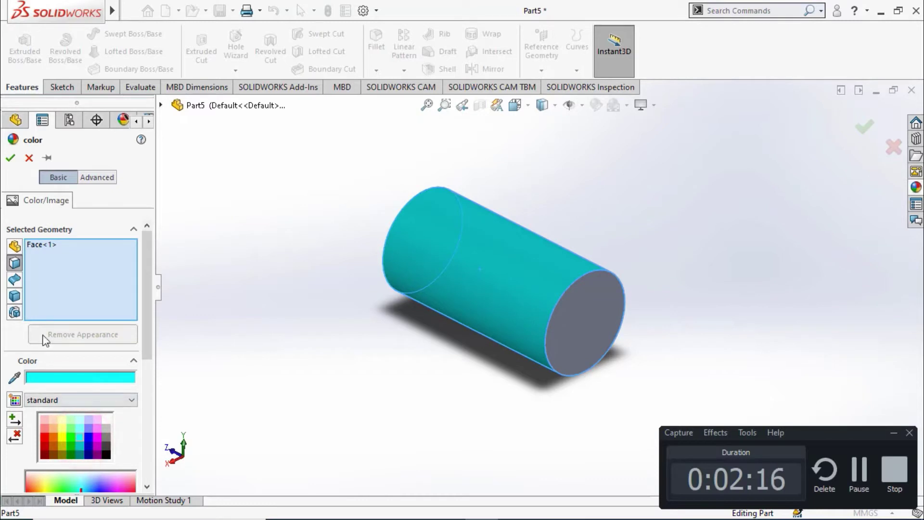
pyautogui.click(10, 160)
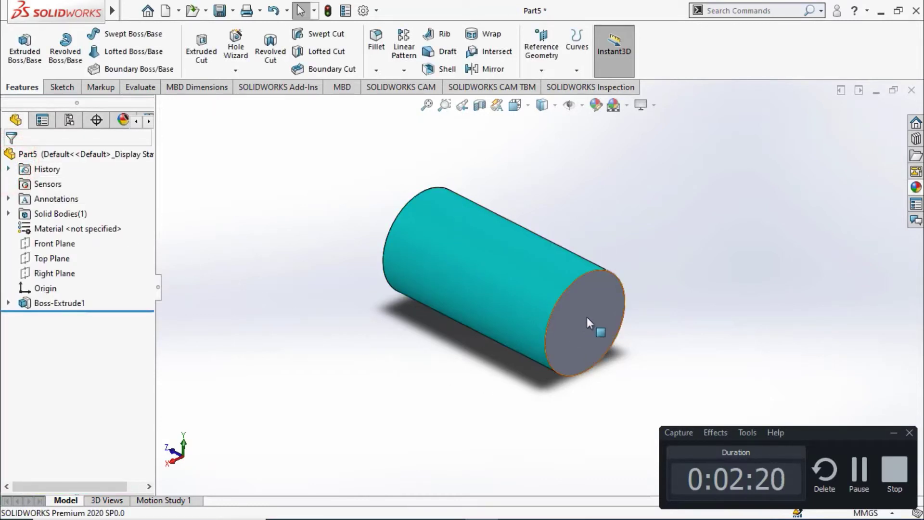
# - Apply magenta (255/0/255) to the selected flat end face
pyautogui.click(598, 323)
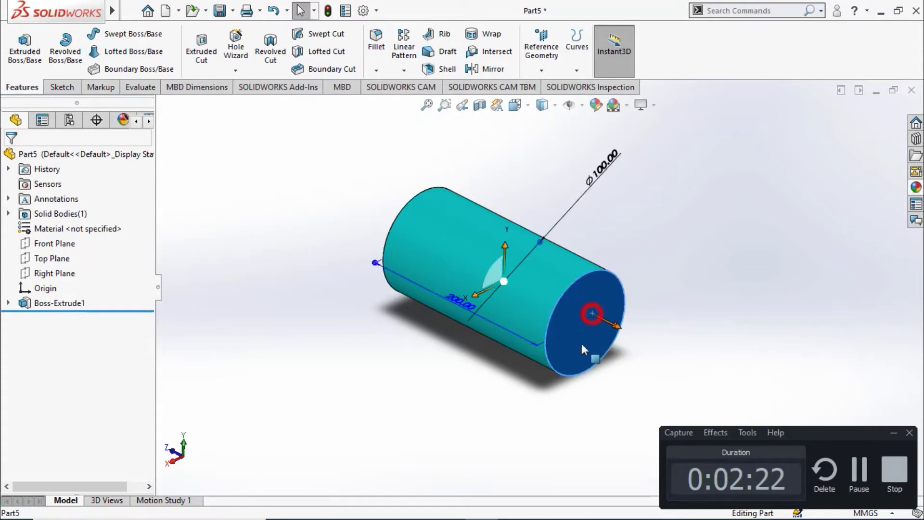
pyautogui.moveTo(396, 358)
pyautogui.mouseDown(button='middle')
pyautogui.moveTo(478, 418)
pyautogui.moveTo(386, 346)
pyautogui.moveTo(351, 336)
pyautogui.moveTo(359, 365)
pyautogui.moveTo(368, 323)
pyautogui.mouseUp(button='middle')
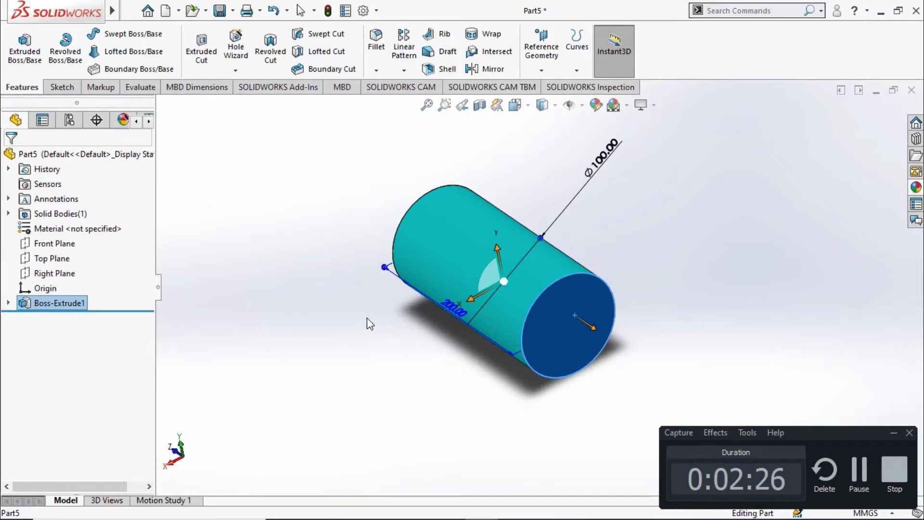
pyautogui.click(596, 105)
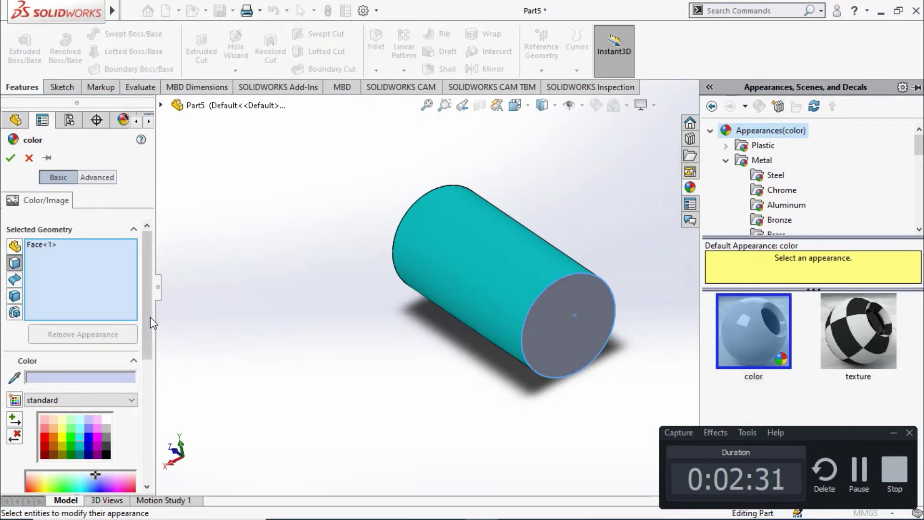
pyautogui.moveTo(150, 317); pyautogui.dragTo(149, 361)
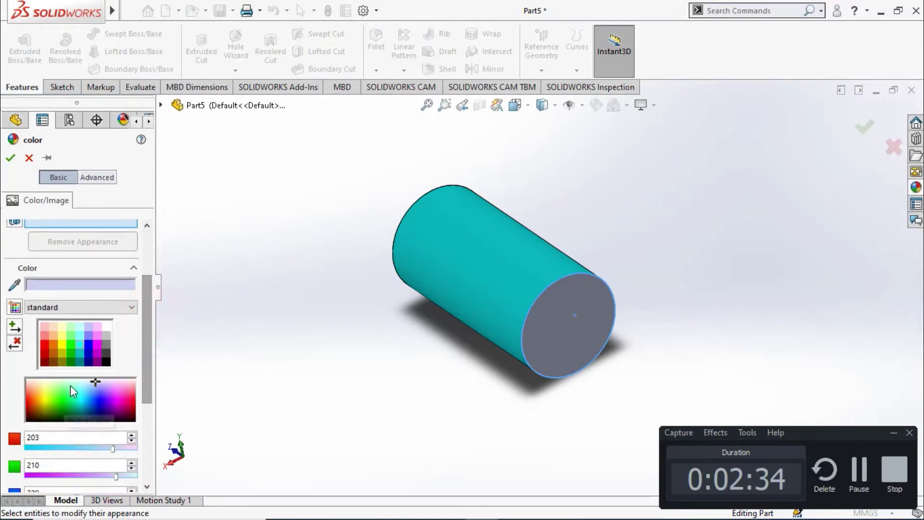
pyautogui.click(97, 345)
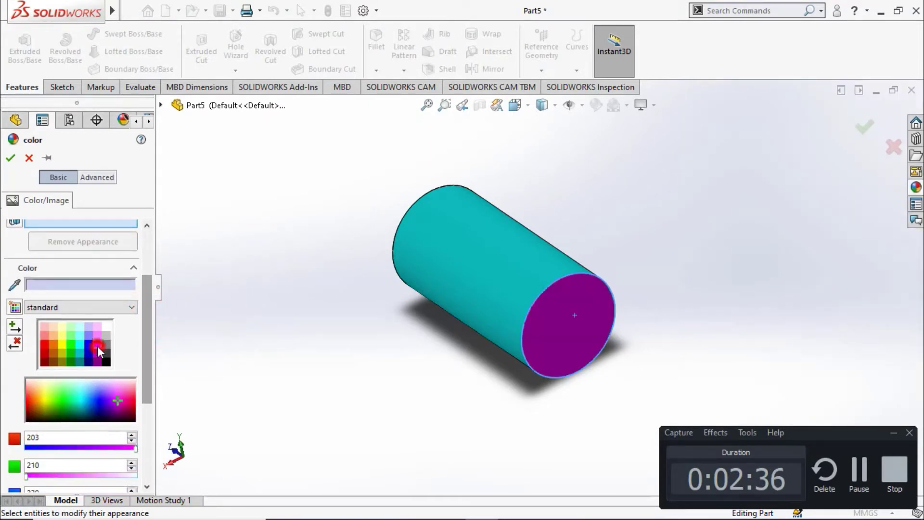
pyautogui.click(11, 158)
pyautogui.moveTo(298, 289)
pyautogui.mouseDown(button='middle')
pyautogui.moveTo(354, 295)
pyautogui.moveTo(422, 371)
pyautogui.moveTo(412, 346)
pyautogui.mouseUp(button='middle')
# - Colour the opposite end face magenta after briefly trying green swatches
pyautogui.click(437, 287)
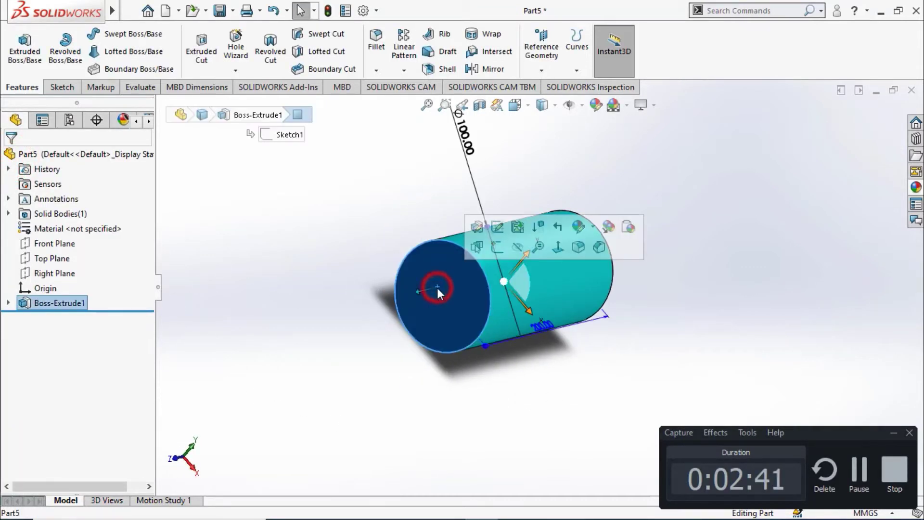
pyautogui.click(596, 105)
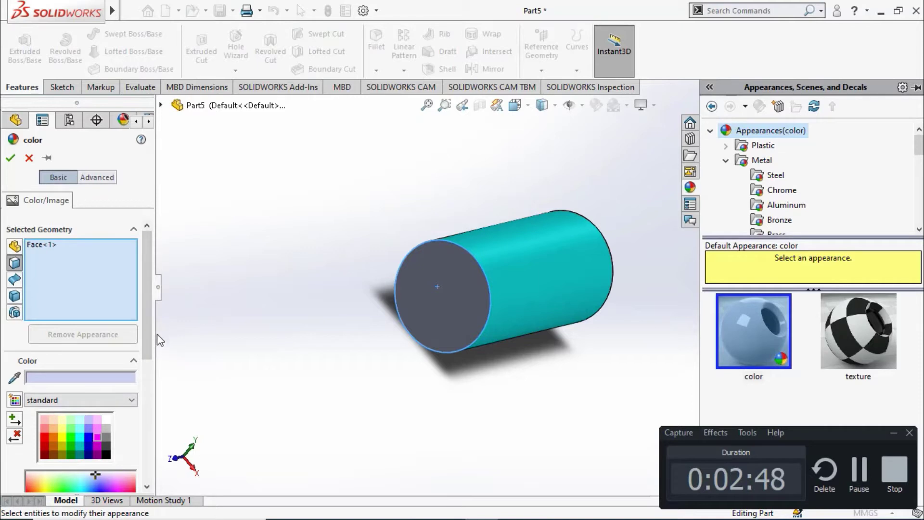
pyautogui.click(72, 435)
pyautogui.click(71, 427)
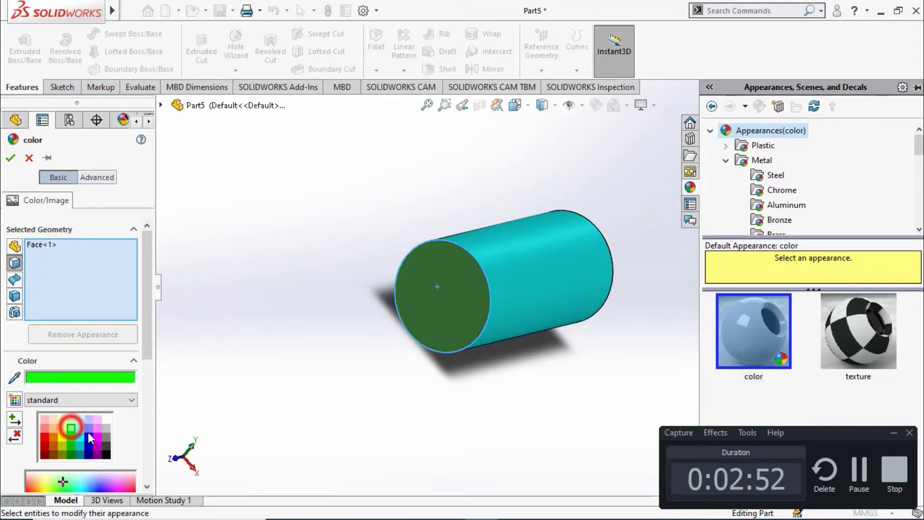
pyautogui.click(97, 437)
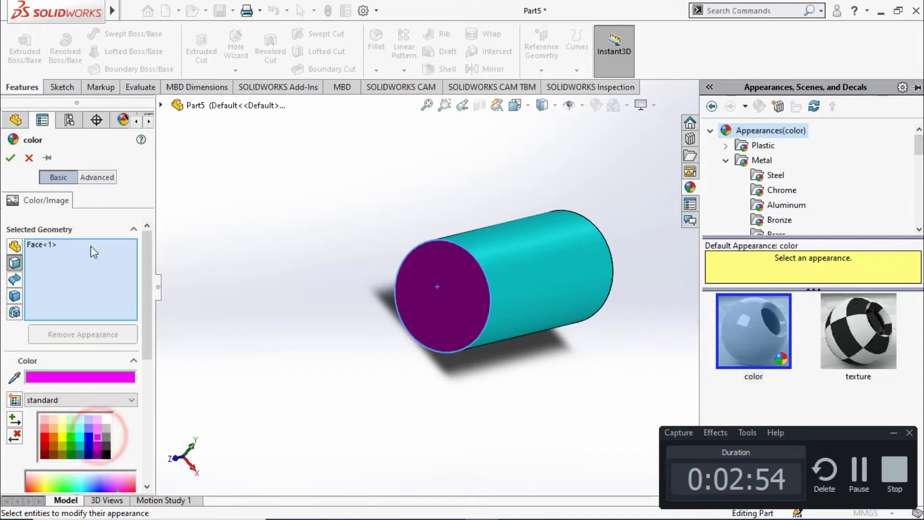
pyautogui.click(11, 158)
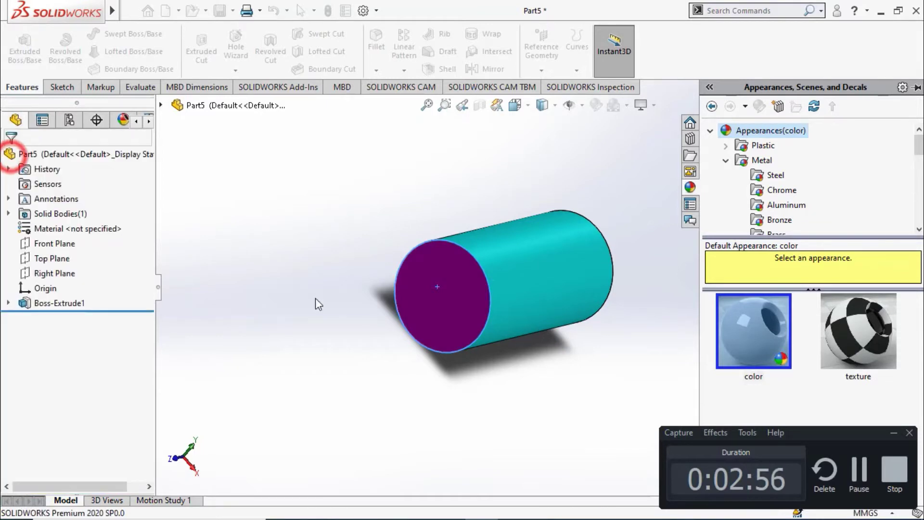
# - Orbit and zoom around the cylinder to check the ends, then show Reference Geometry options
pyautogui.moveTo(466, 377)
pyautogui.mouseDown(button='middle')
pyautogui.moveTo(373, 344)
pyautogui.moveTo(767, 355)
pyautogui.mouseUp(button='middle')
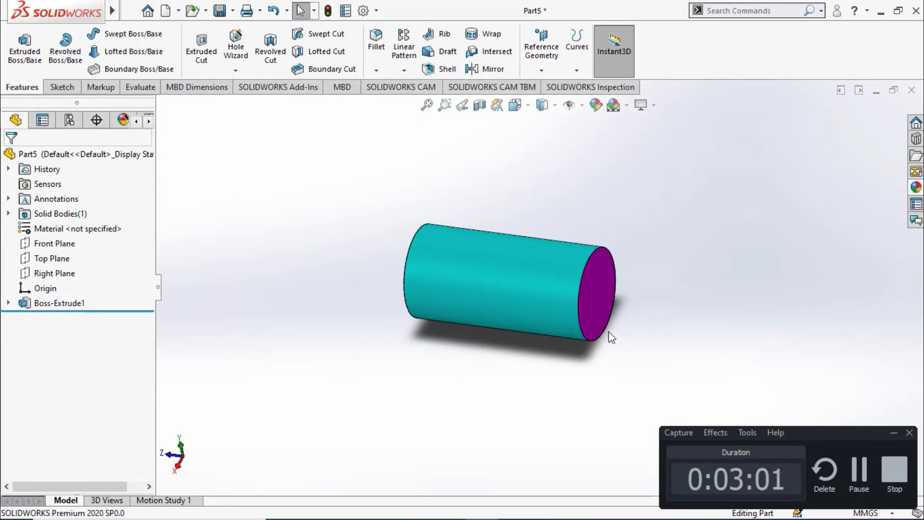
pyautogui.moveTo(602, 344)
pyautogui.mouseDown(button='middle')
pyautogui.moveTo(546, 351)
pyautogui.moveTo(588, 394)
pyautogui.mouseUp(button='middle')
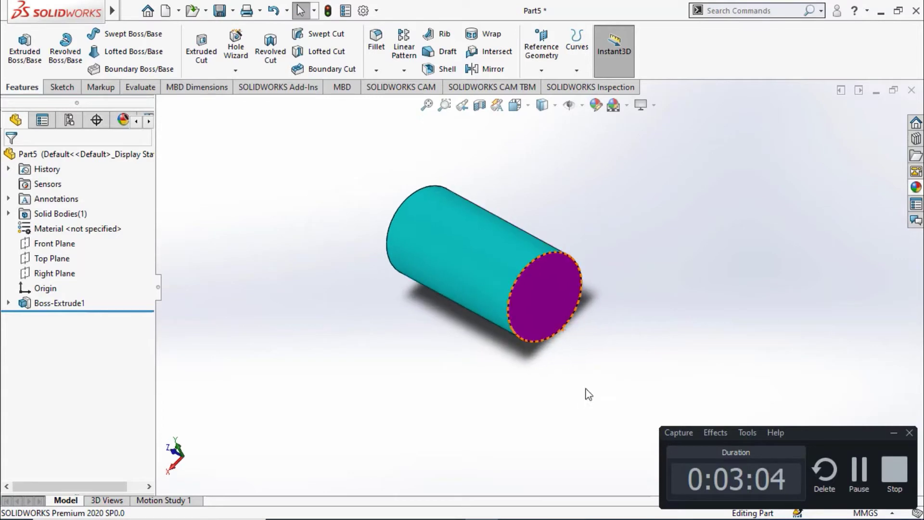
pyautogui.click(889, 431)
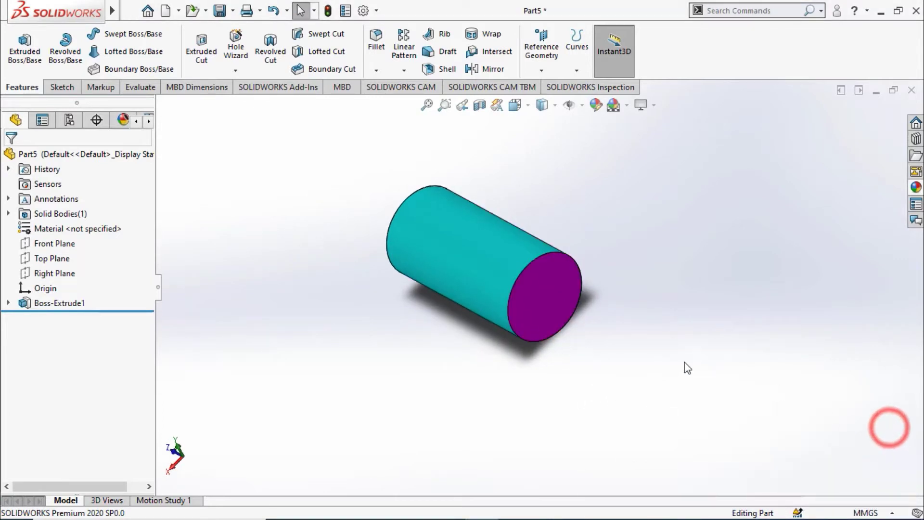
pyautogui.press('z')
pyautogui.moveTo(545, 377); pyautogui.dragTo(533, 289, button='middle')
pyautogui.scroll(-2, 637, 273)
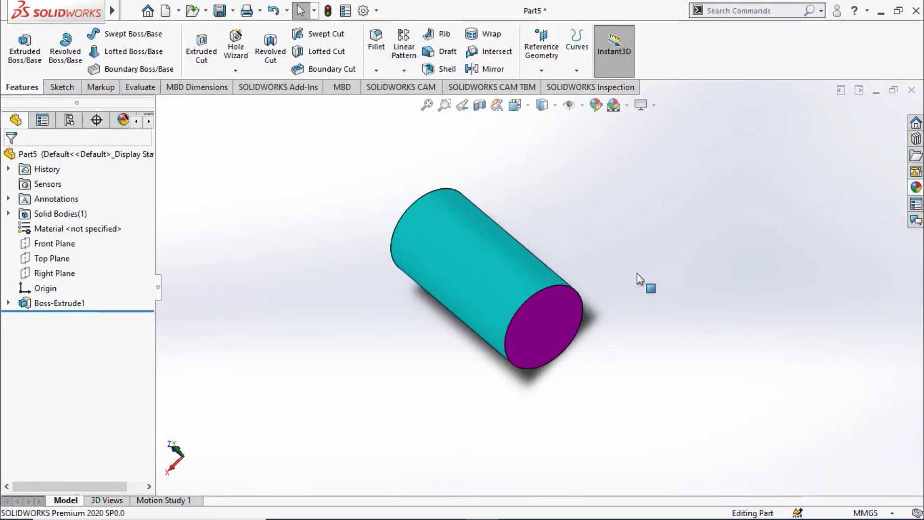
pyautogui.scroll(-3, 598, 252)
pyautogui.scroll(2, 595, 247)
pyautogui.moveTo(633, 340)
pyautogui.mouseDown(button='middle')
pyautogui.moveTo(672, 284)
pyautogui.moveTo(627, 351)
pyautogui.mouseUp(button='middle')
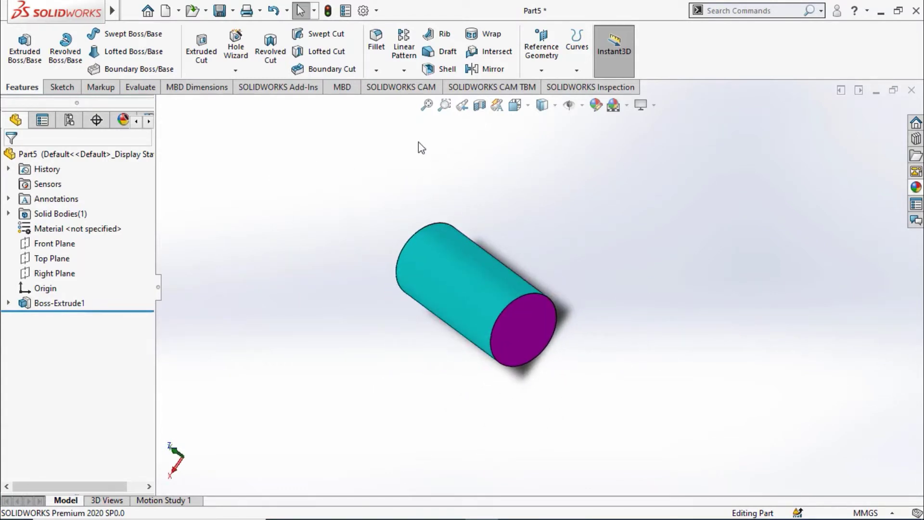
pyautogui.click(541, 49)
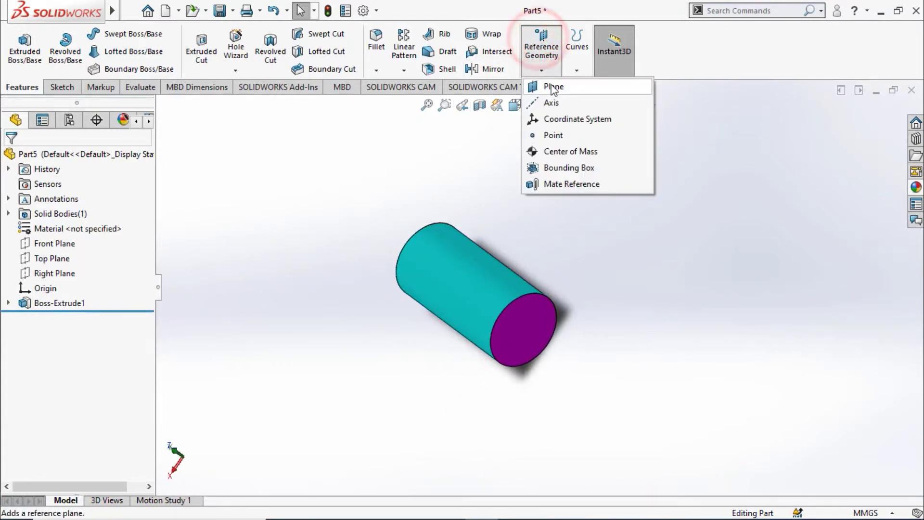
# - Create Plane1 parallel to Top Plane and tangent to the cylinder's curved side
pyautogui.click(552, 87)
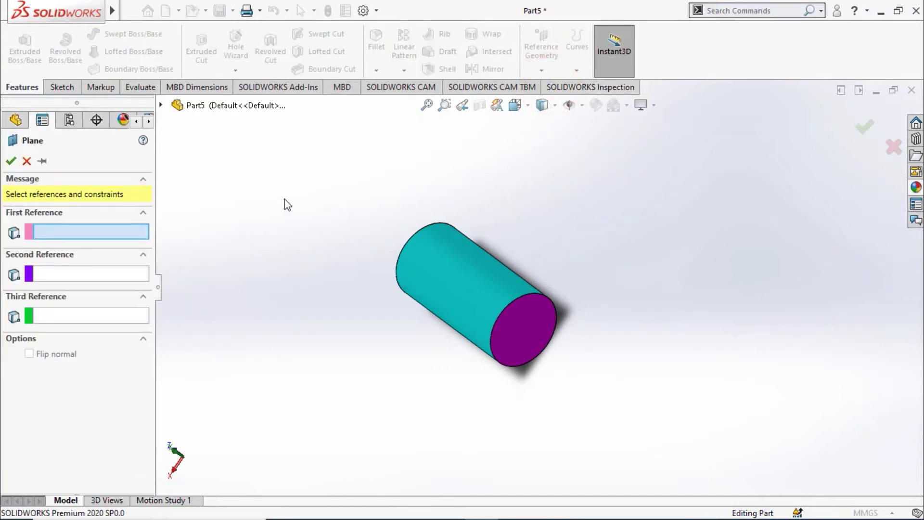
pyautogui.click(162, 106)
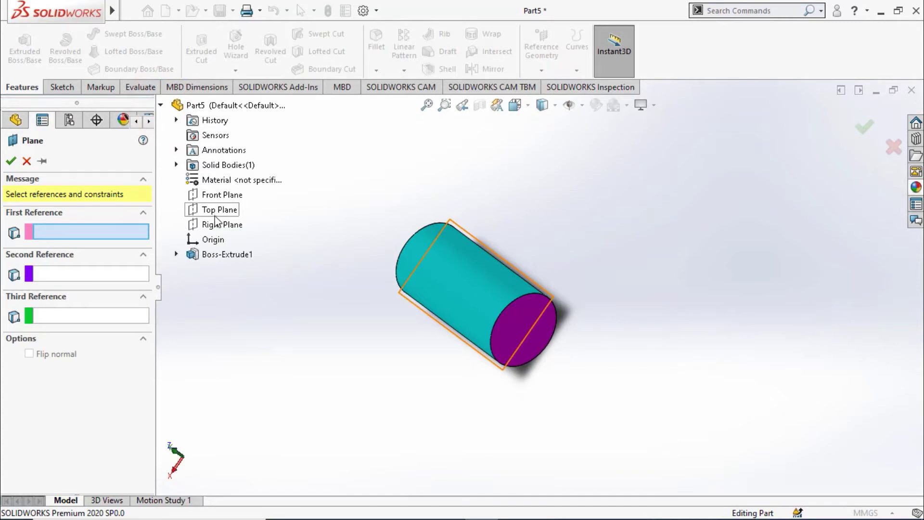
pyautogui.click(214, 214)
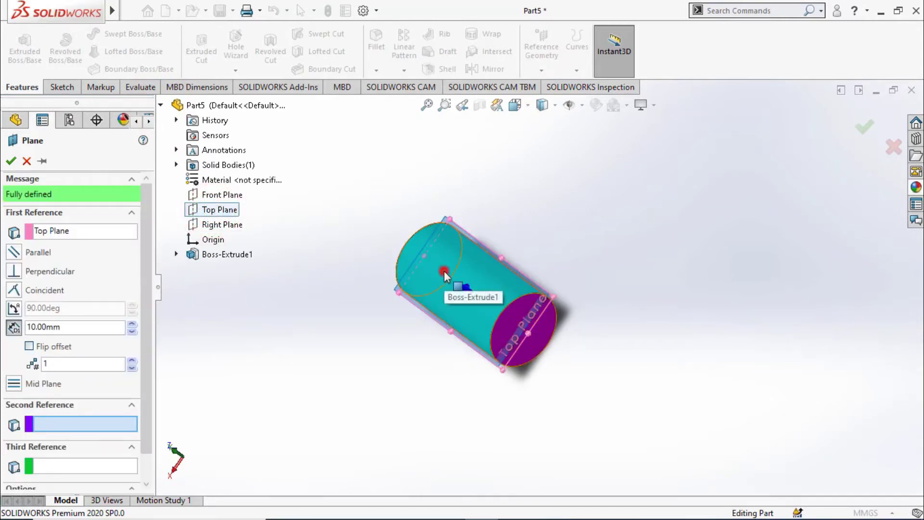
pyautogui.click(443, 271)
pyautogui.moveTo(614, 248)
pyautogui.mouseDown(button='middle')
pyautogui.moveTo(581, 279)
pyautogui.moveTo(473, 321)
pyautogui.mouseUp(button='middle')
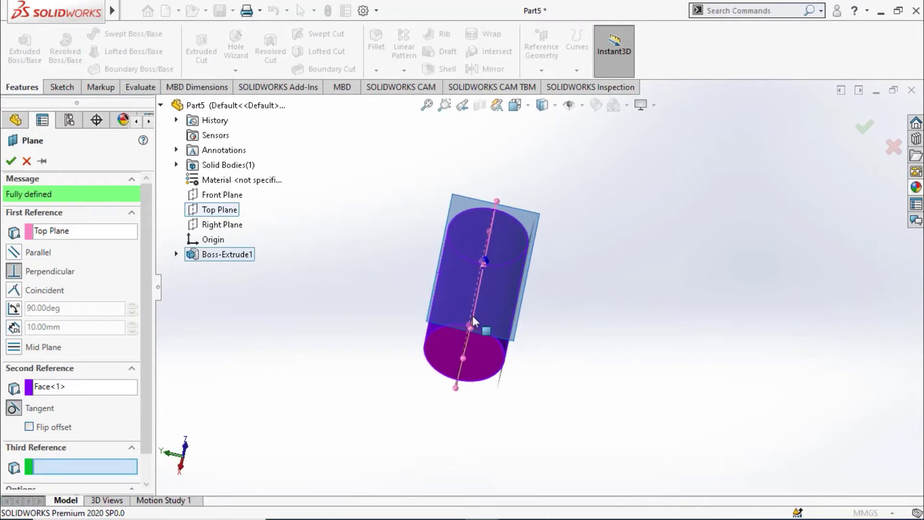
pyautogui.click(18, 254)
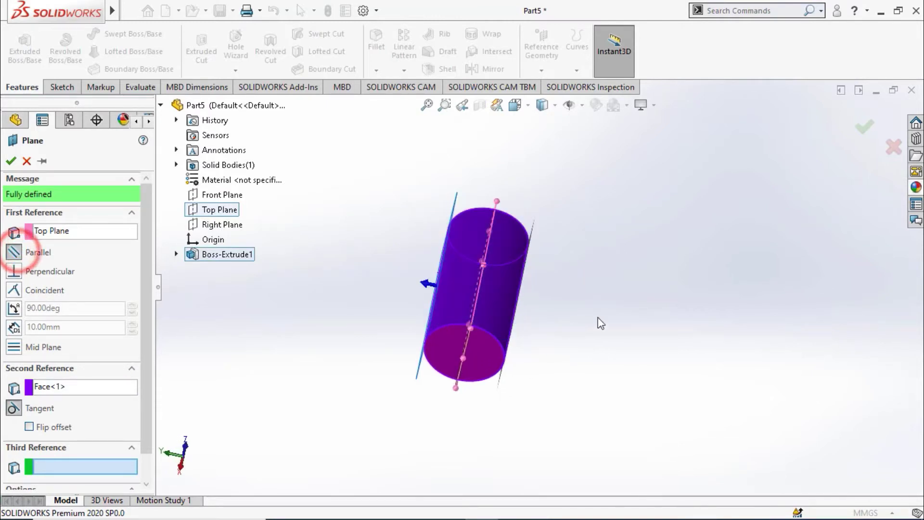
pyautogui.moveTo(601, 322)
pyautogui.mouseDown(button='middle')
pyautogui.moveTo(687, 308)
pyautogui.moveTo(651, 380)
pyautogui.moveTo(617, 395)
pyautogui.mouseUp(button='middle')
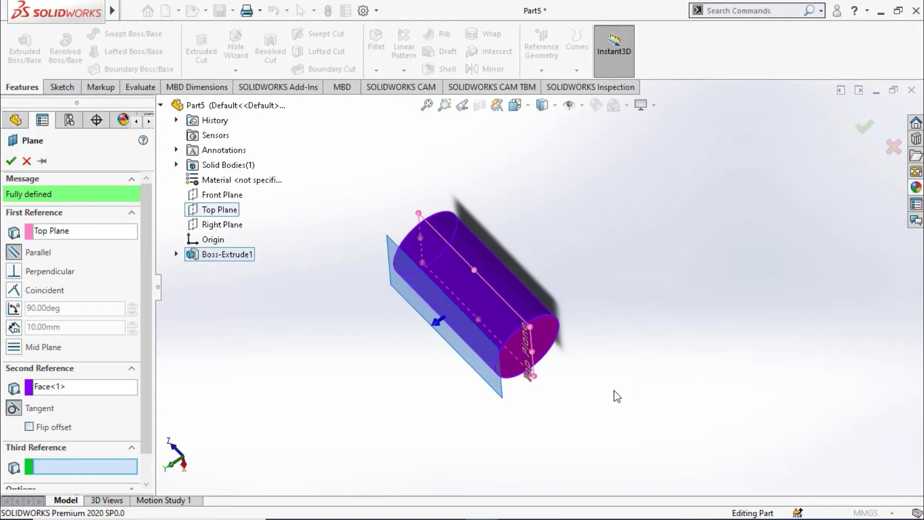
pyautogui.click(12, 162)
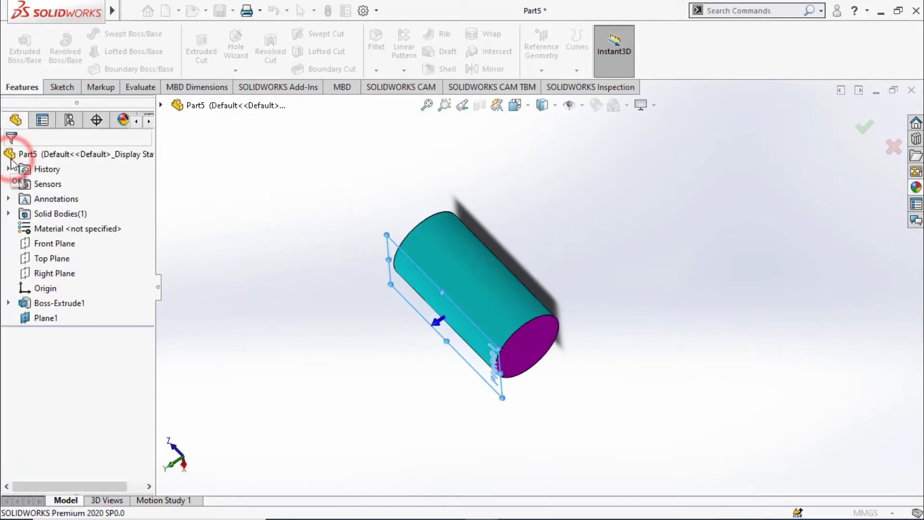
pyautogui.click(391, 379)
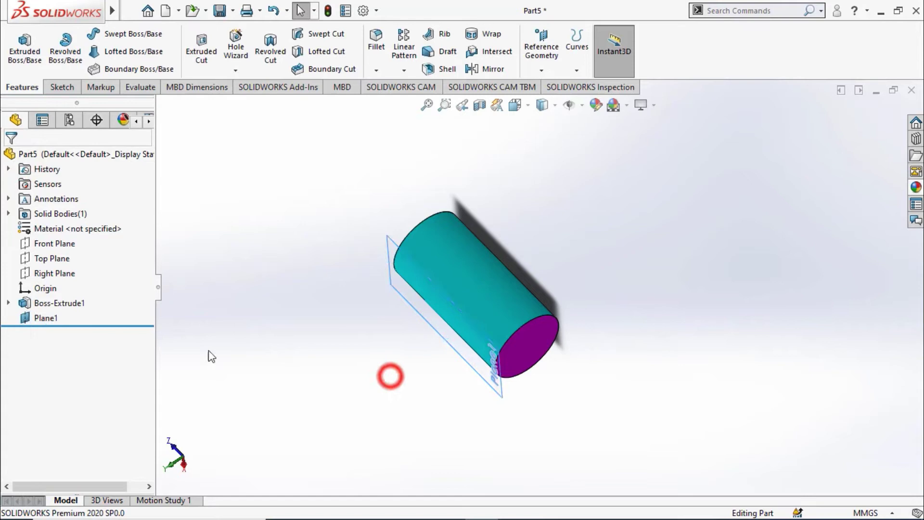
# - Start Sketch2 on Plane1 and view it face-on, zoomed to show the whole cylinder
pyautogui.click(46, 317)
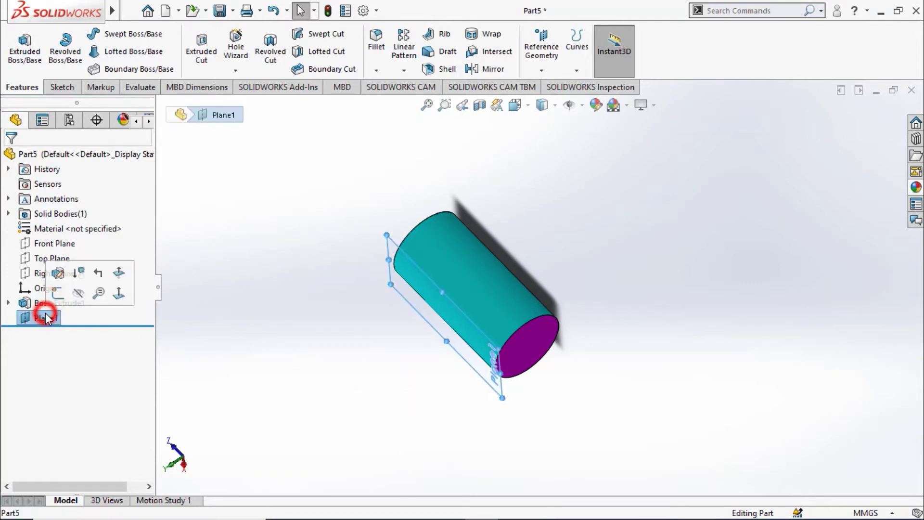
pyautogui.click(201, 305)
pyautogui.click(61, 87)
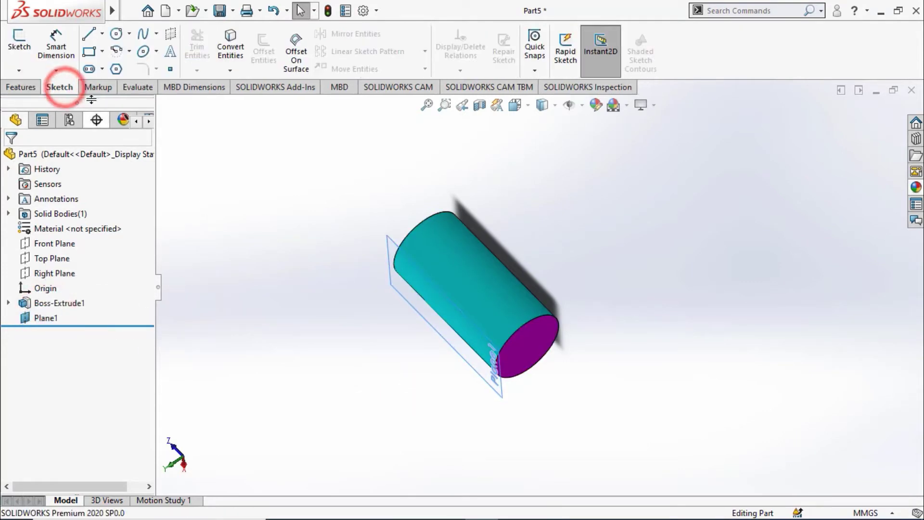
pyautogui.click(20, 42)
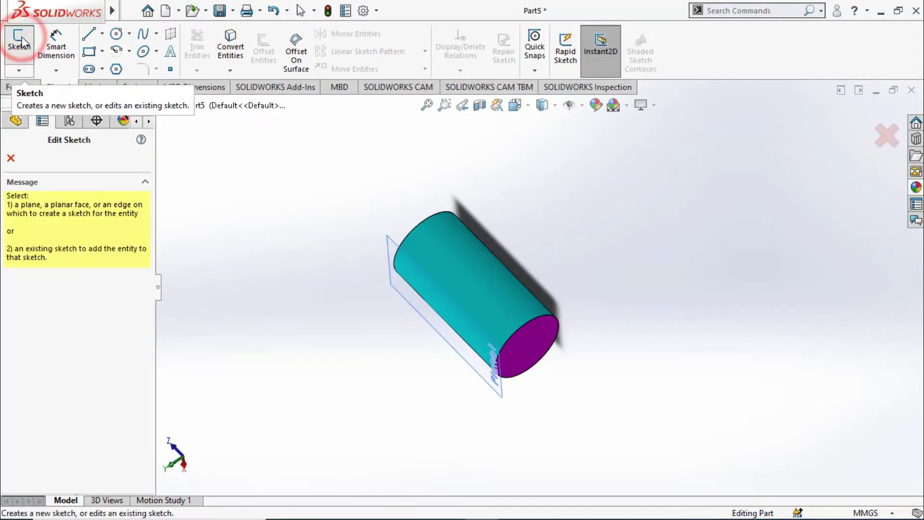
pyautogui.click(497, 390)
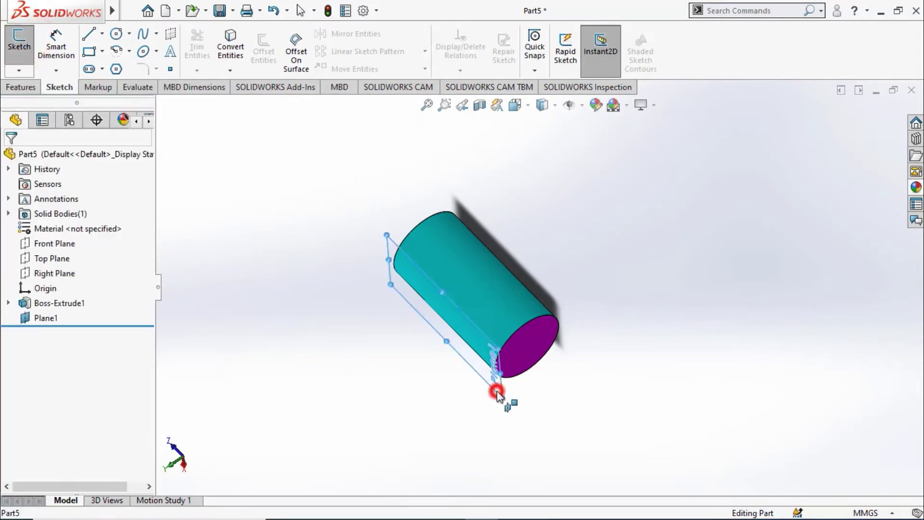
pyautogui.click(46, 319)
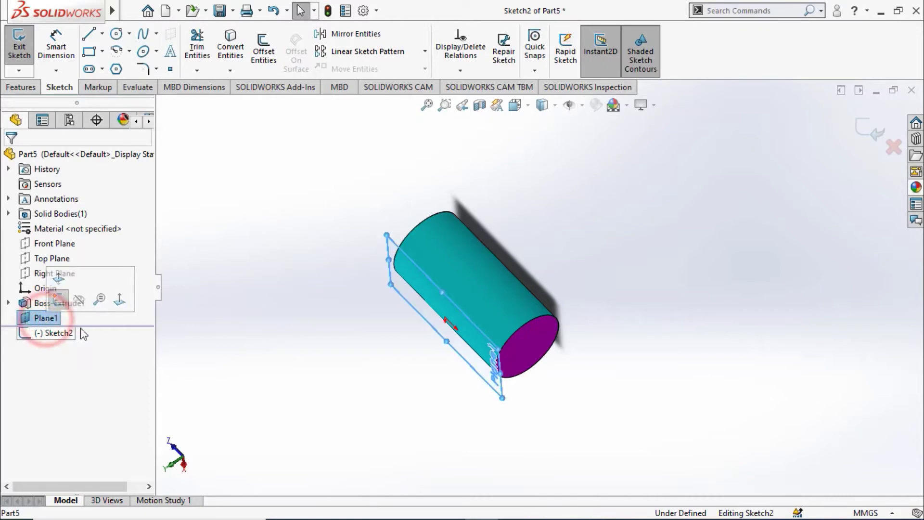
pyautogui.click(119, 300)
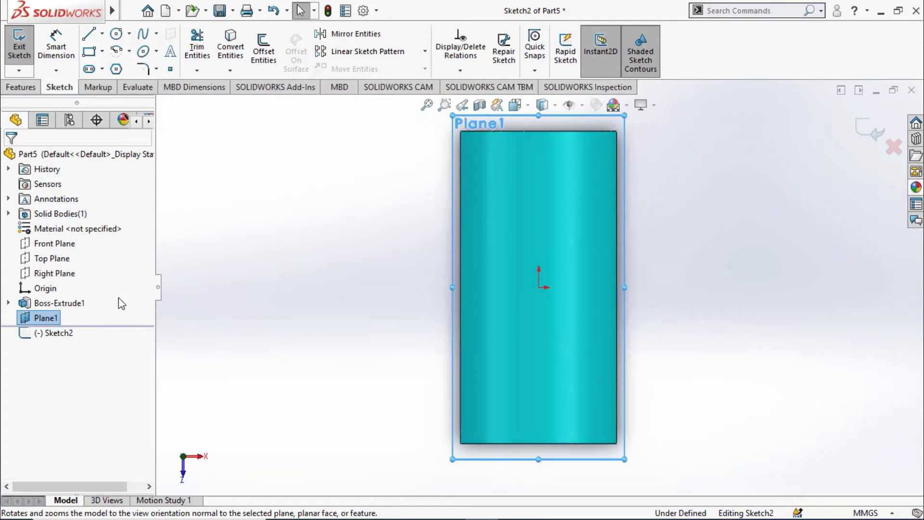
pyautogui.press('z')
pyautogui.scroll(-2, 638, 215)
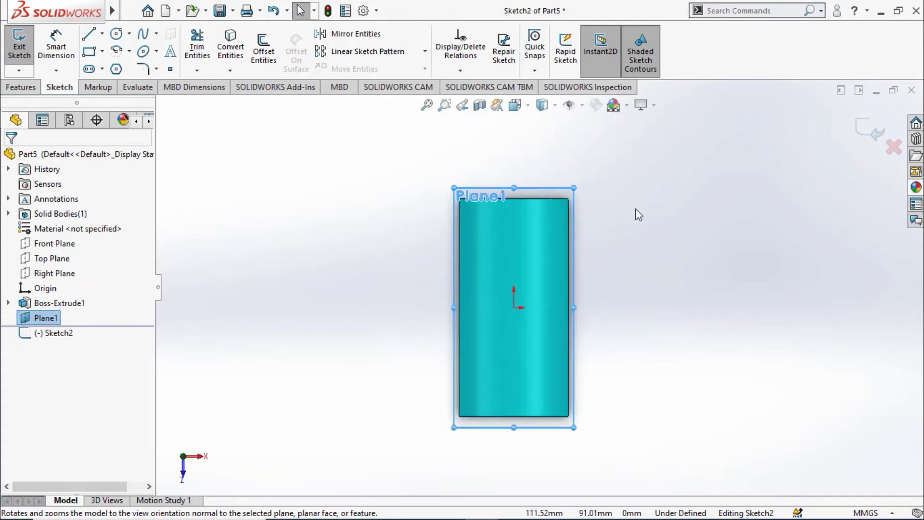
pyautogui.scroll(-1, 638, 214)
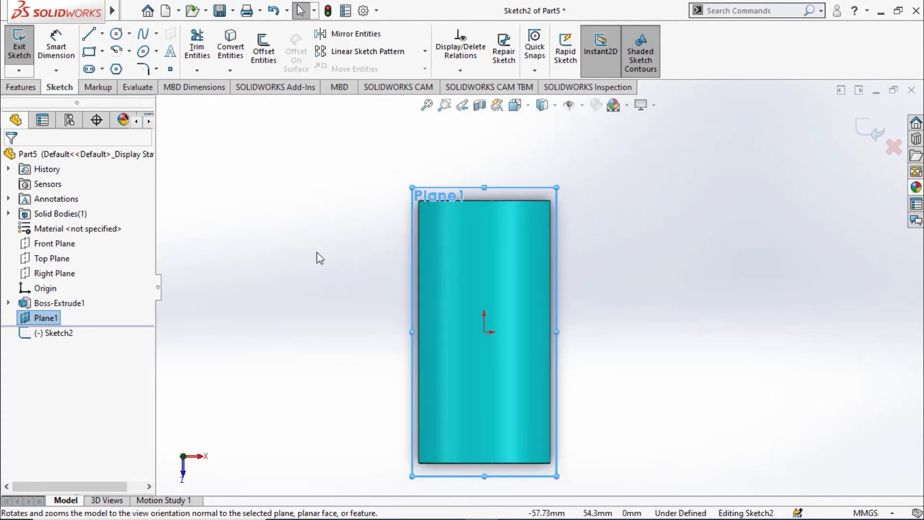
# - Draw a horizontal line across the cylinder's upper side and make it construction geometry
pyautogui.click(89, 33)
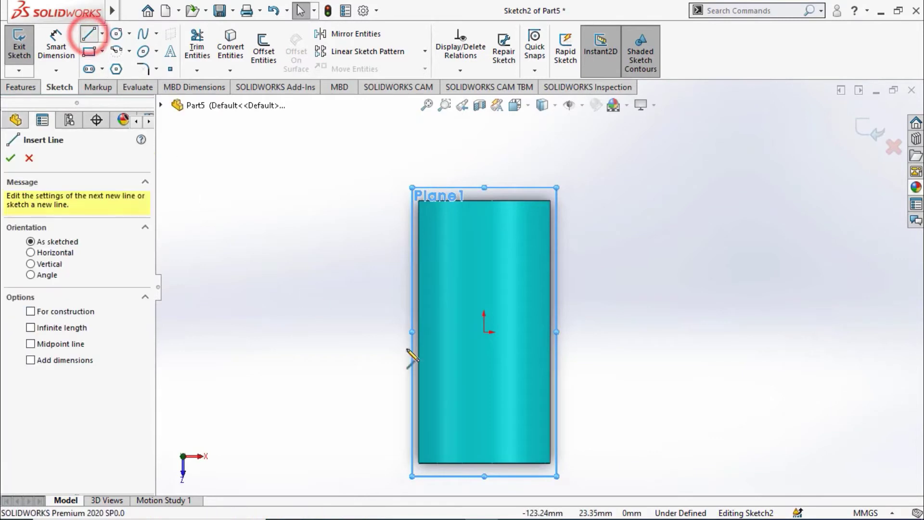
pyautogui.click(429, 227)
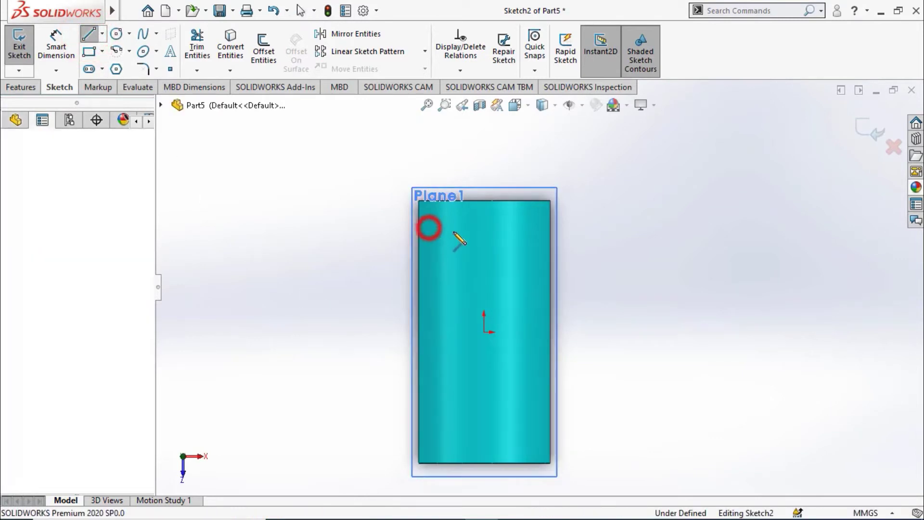
pyautogui.click(542, 227)
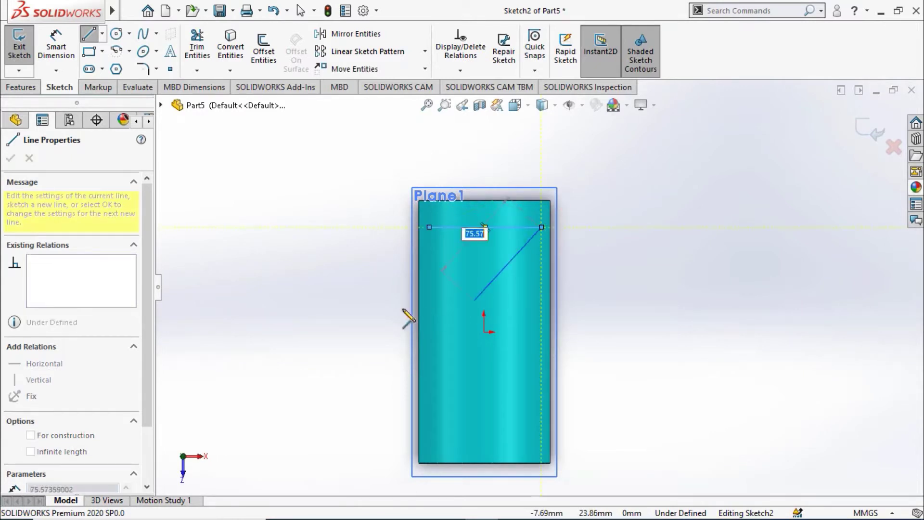
pyautogui.press('Escape')
pyautogui.press('Escape')
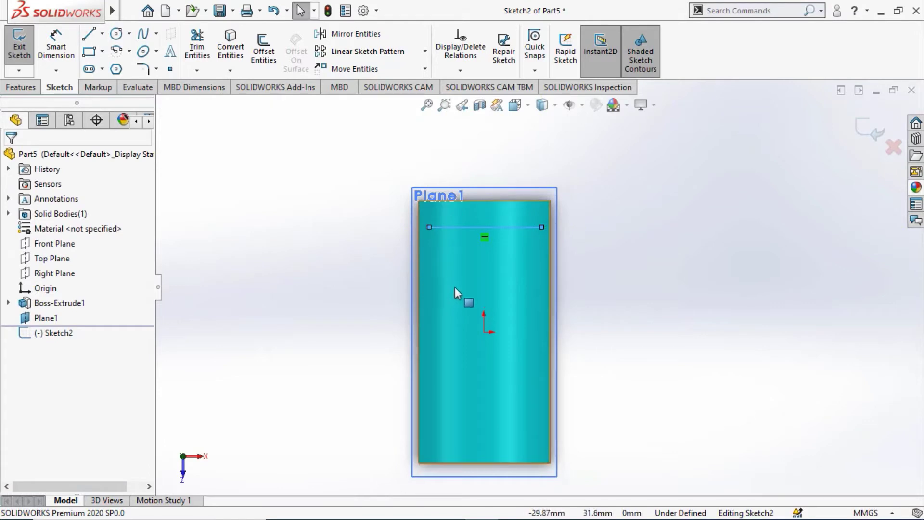
pyautogui.click(261, 291)
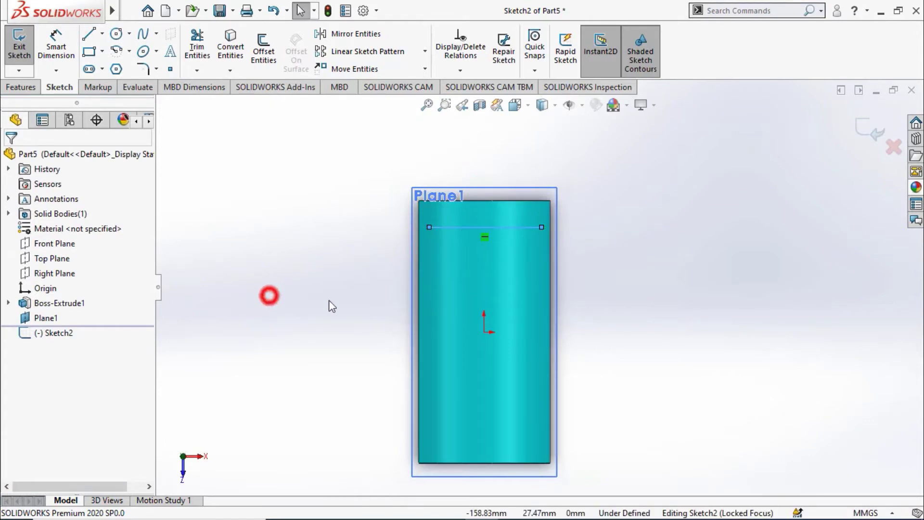
pyautogui.scroll(2, 501, 258)
pyautogui.scroll(-1, 500, 260)
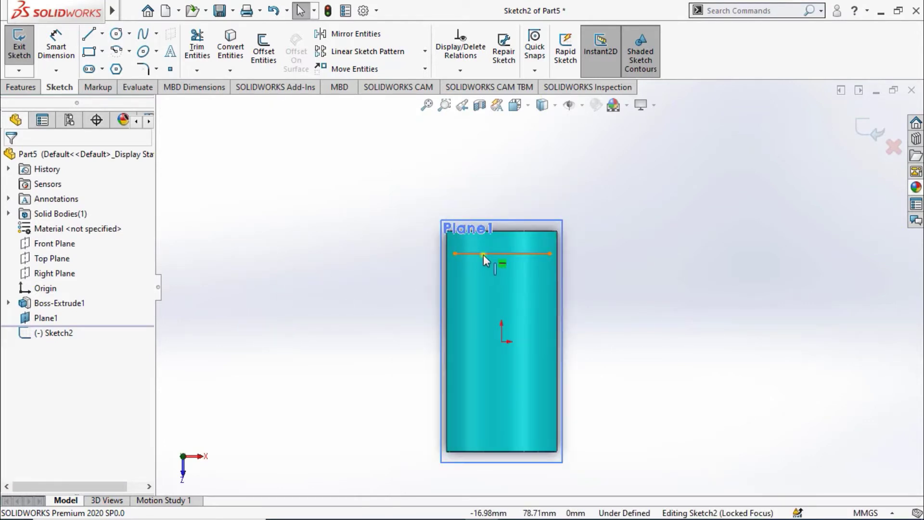
pyautogui.rightClick(483, 255)
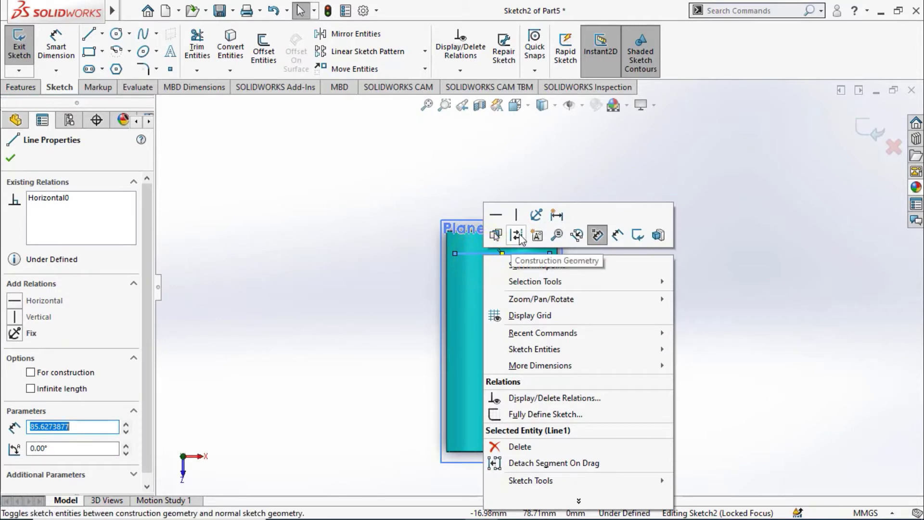
pyautogui.click(519, 236)
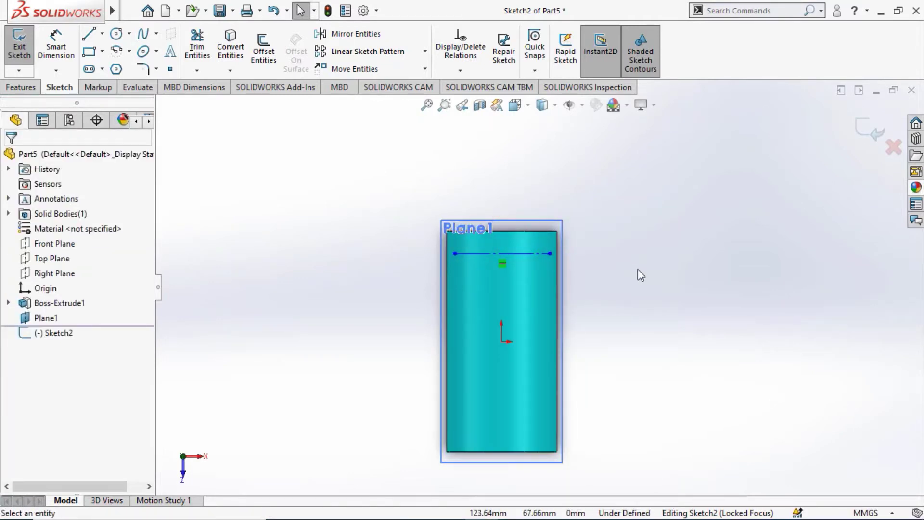
pyautogui.moveTo(637, 270)
pyautogui.mouseDown(button='middle')
pyautogui.moveTo(627, 321)
pyautogui.moveTo(631, 271)
pyautogui.moveTo(677, 299)
pyautogui.moveTo(227, 353)
pyautogui.mouseUp(button='middle')
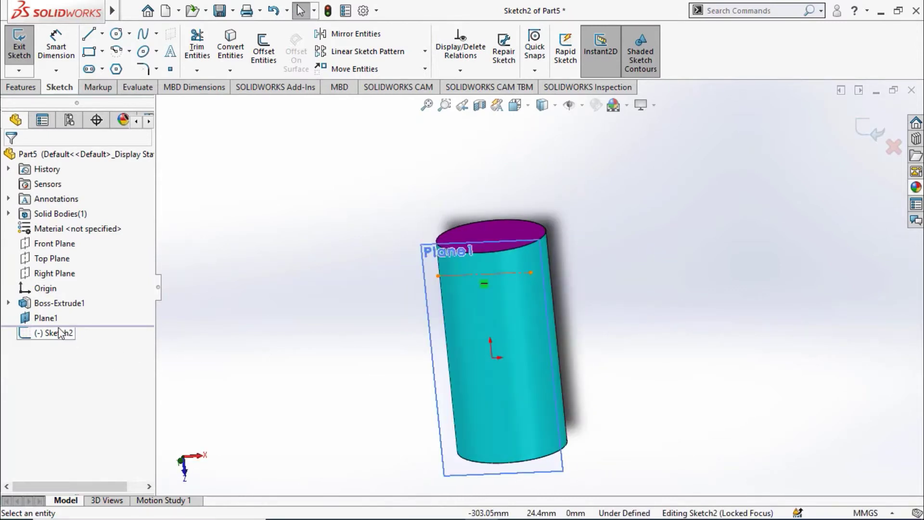
# - View Plane1 head-on and add a Vertical relation between the construction line's midpoint and the origin
pyautogui.click(42, 317)
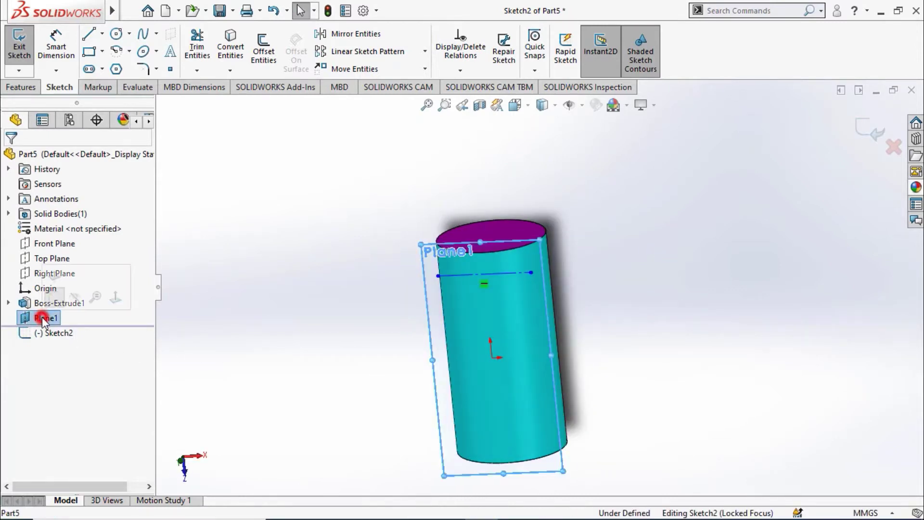
pyautogui.click(121, 299)
pyautogui.keyDown('ctrl'); pyautogui.click(538, 288); pyautogui.keyUp('ctrl')
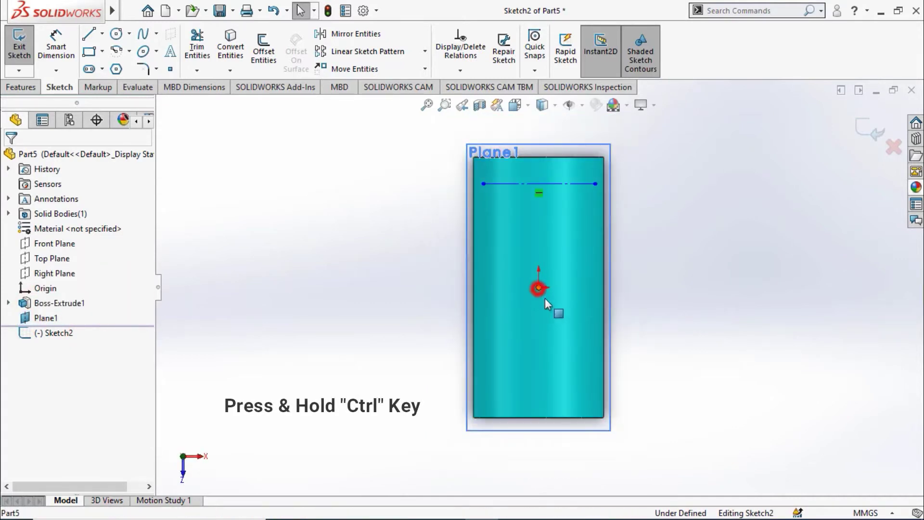
pyautogui.keyDown('ctrl'); pyautogui.click(539, 184); pyautogui.keyUp('ctrl')
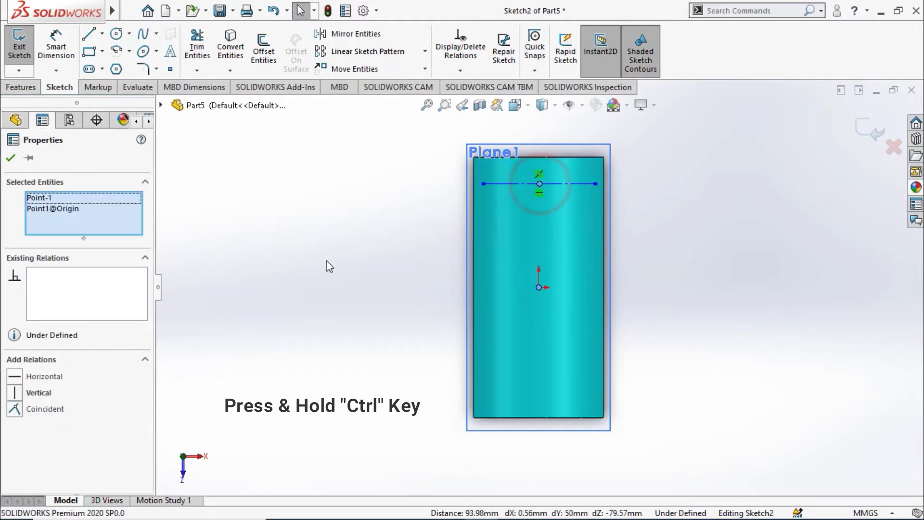
pyautogui.click(15, 392)
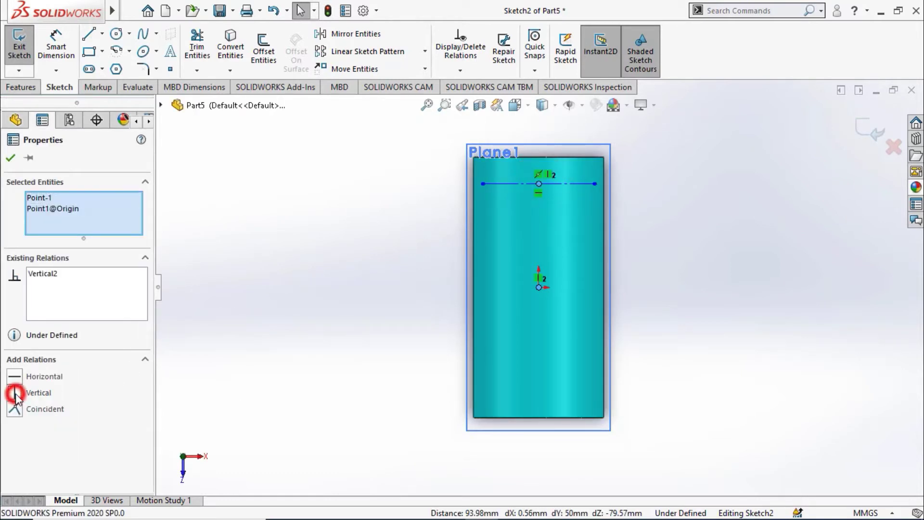
pyautogui.click(10, 162)
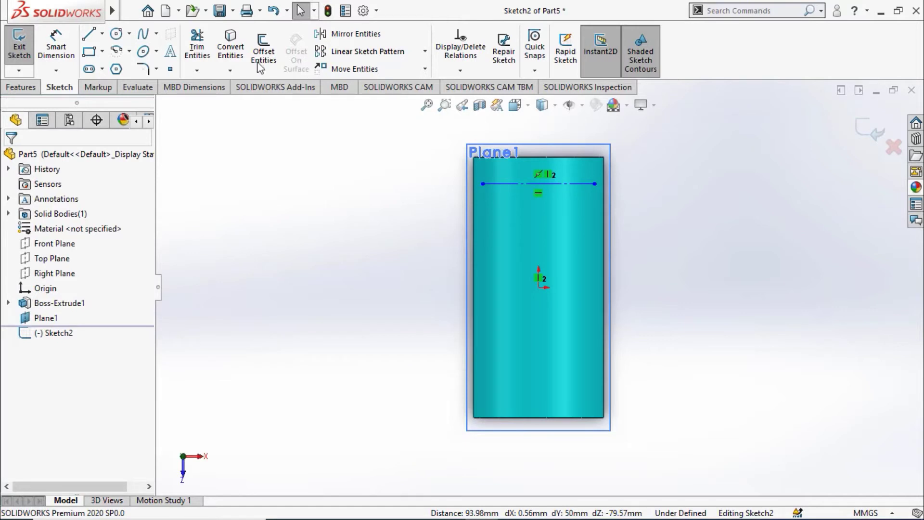
# - Add the MECH ENGINEERING sketch text along the construction line, flipped so it reads upright
pyautogui.click(170, 53)
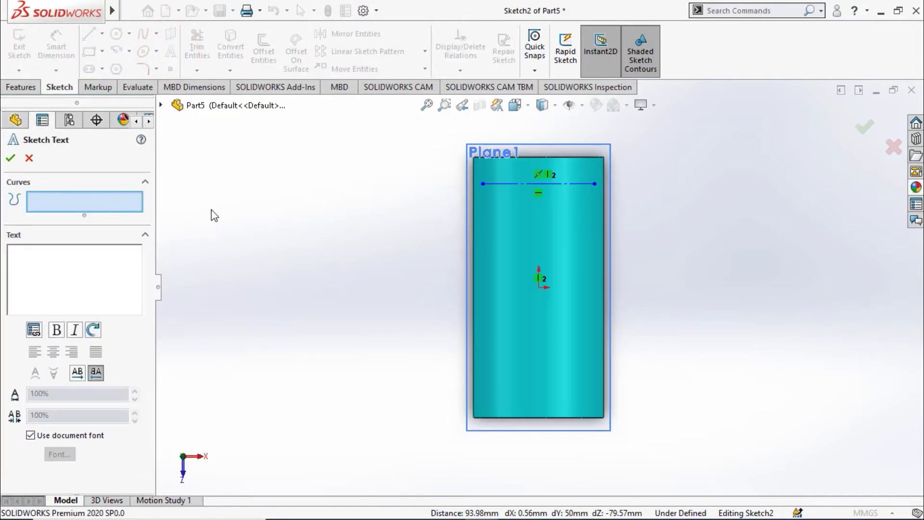
pyautogui.click(105, 198)
pyautogui.click(508, 183)
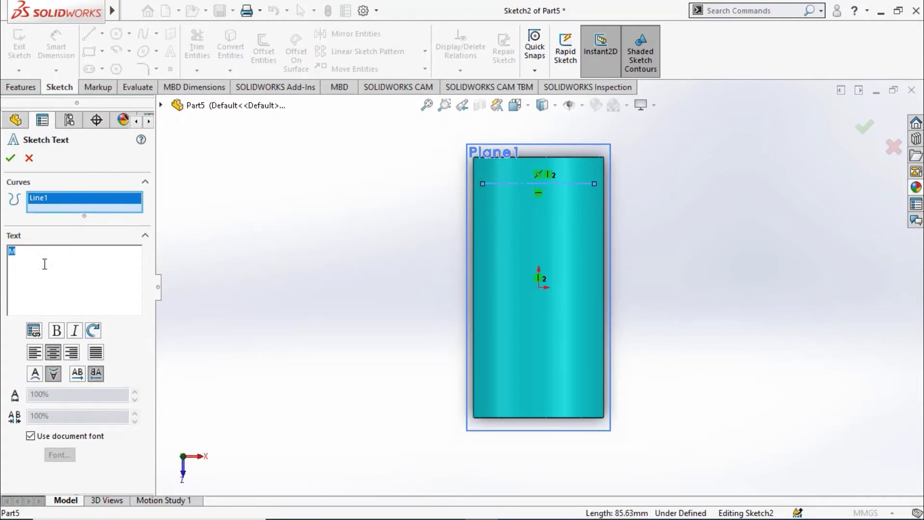
pyautogui.write('ECH ENGINEERING')
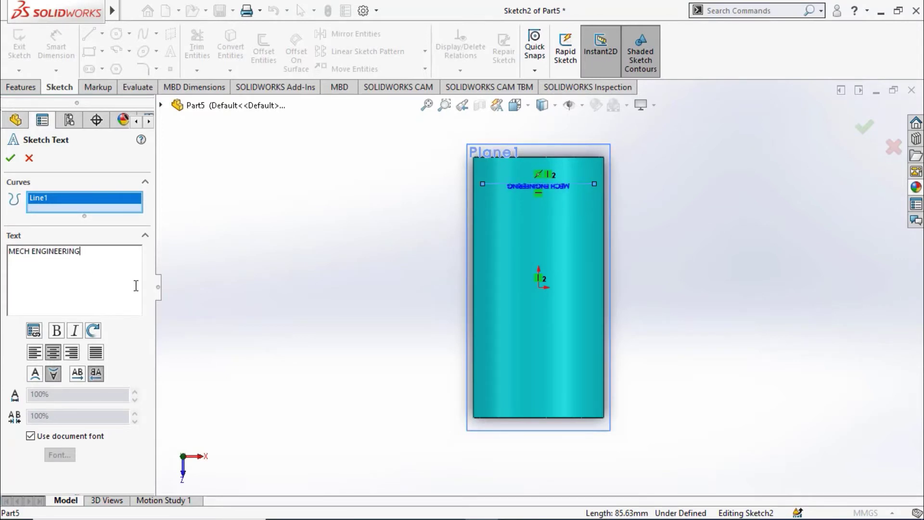
pyautogui.click(77, 374)
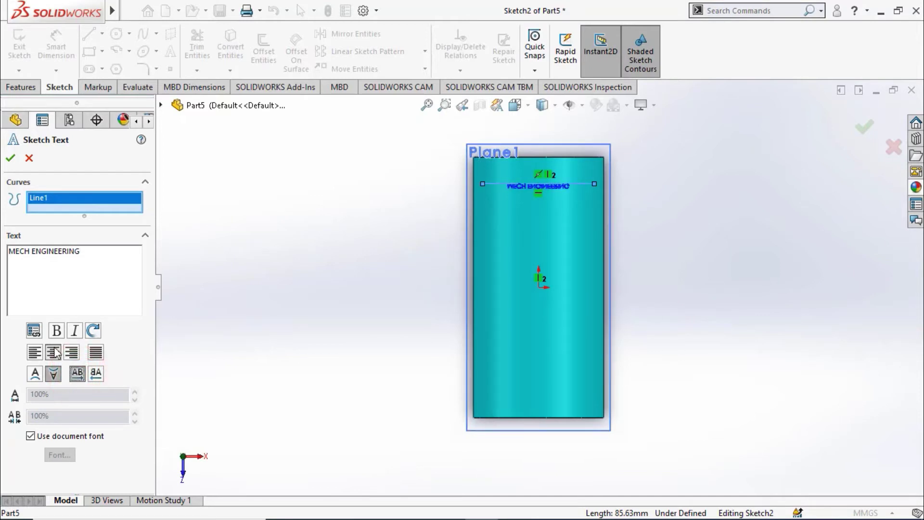
pyautogui.click(36, 375)
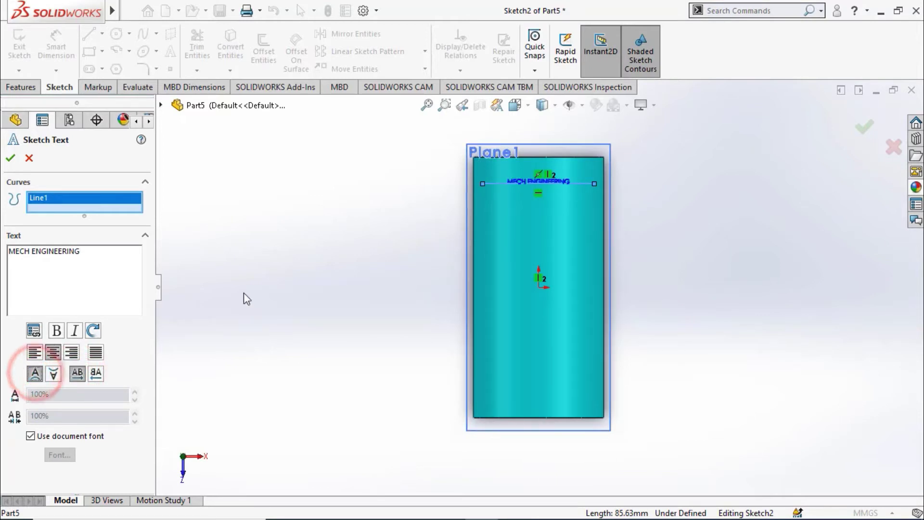
# - Turn off the document font and widen the text's character spacing to 130%
pyautogui.scroll(-3, 531, 178)
pyautogui.scroll(-3, 559, 178)
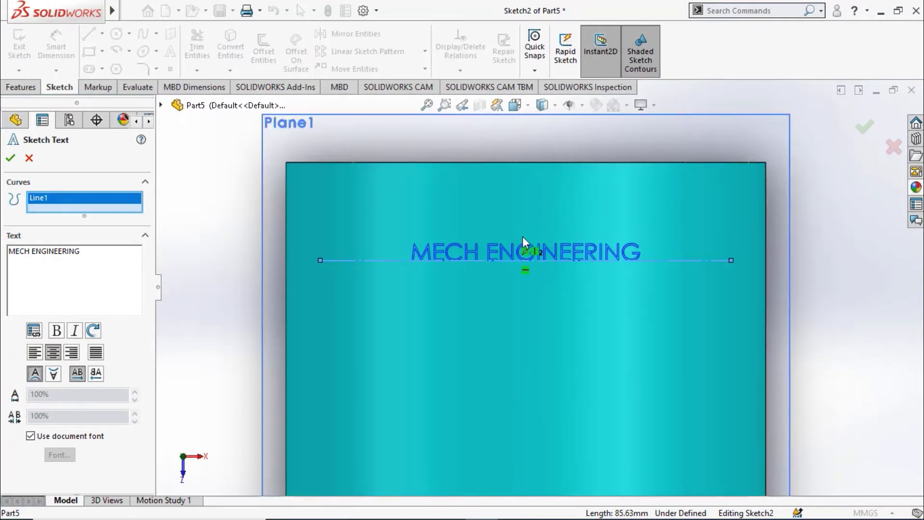
pyautogui.scroll(3, 524, 238)
pyautogui.scroll(-3, 544, 303)
pyautogui.scroll(-2, 542, 305)
pyautogui.scroll(5, 527, 337)
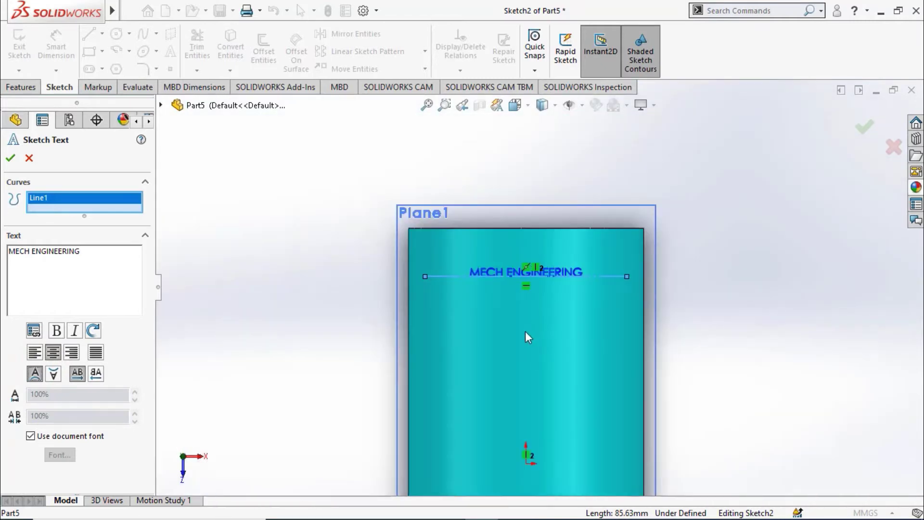
pyautogui.scroll(3, 588, 349)
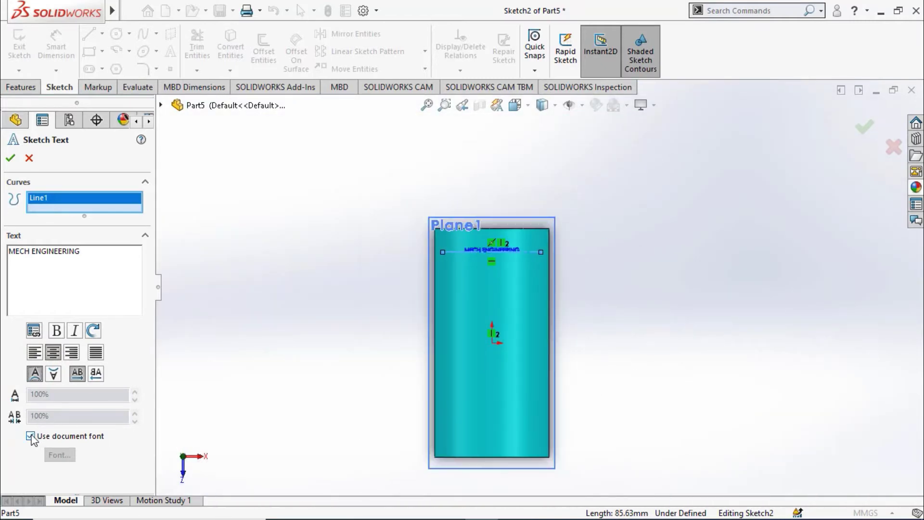
pyautogui.click(30, 436)
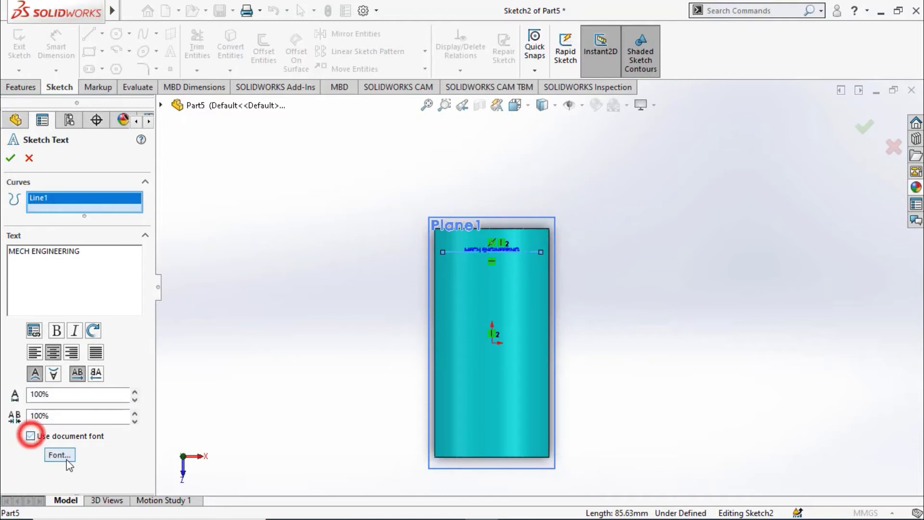
pyautogui.click(135, 414)
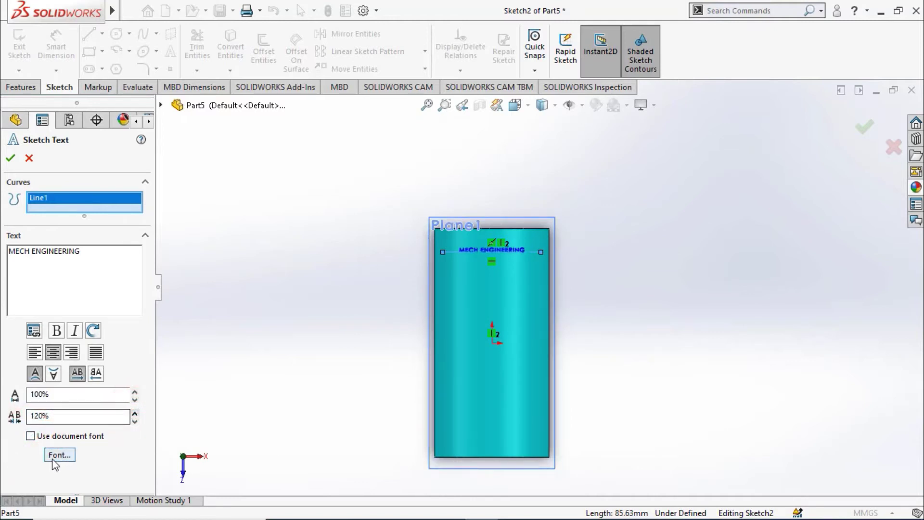
pyautogui.click(135, 414)
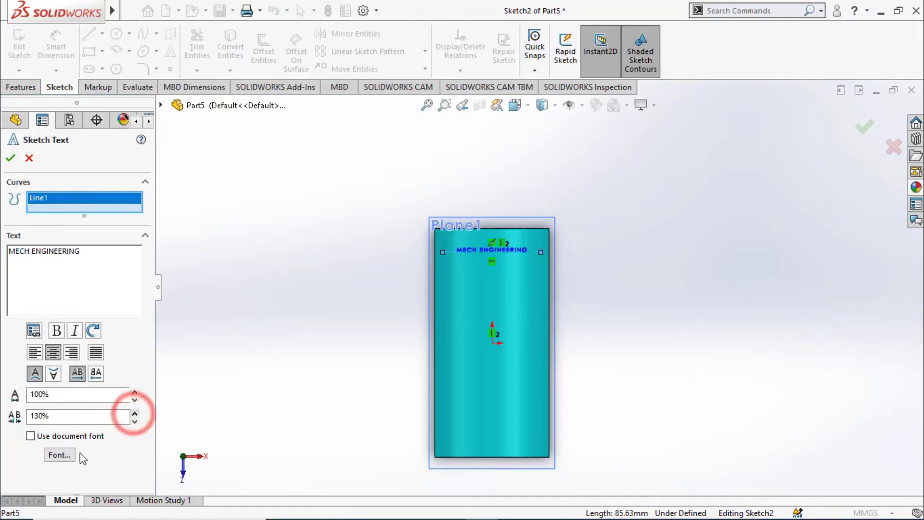
pyautogui.click(59, 455)
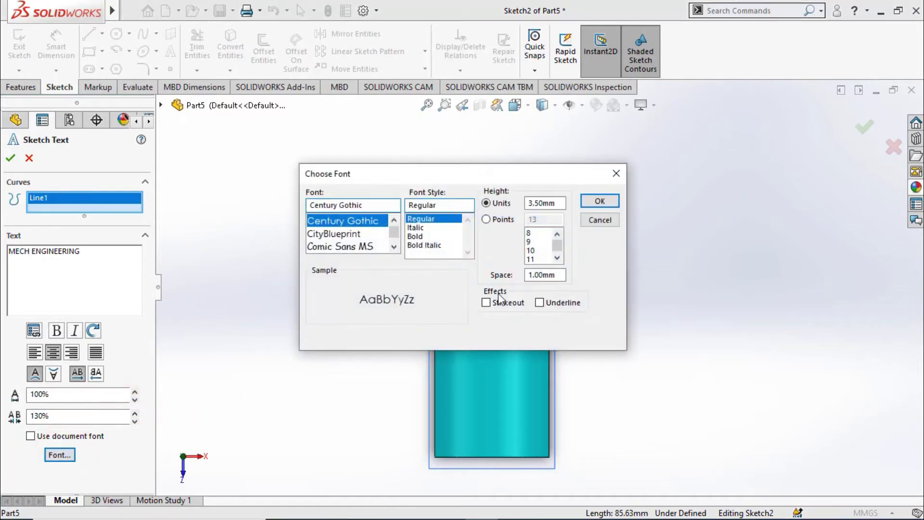
# - Set the text height to 20 points in Choose Font
pyautogui.click(496, 223)
pyautogui.click(558, 259)
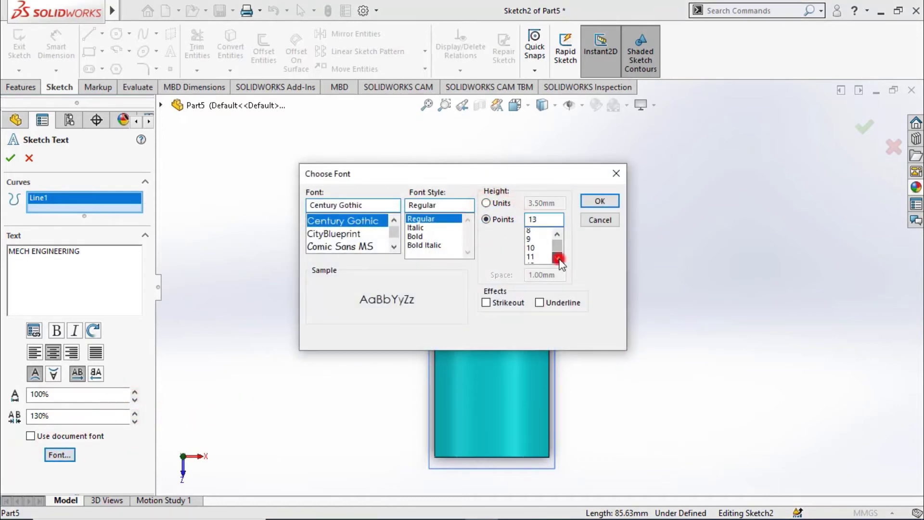
pyautogui.click(559, 259)
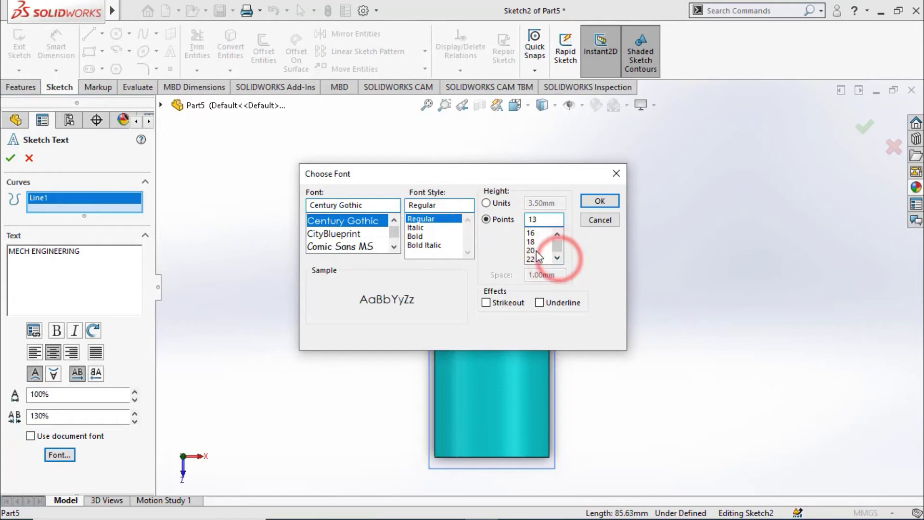
pyautogui.click(541, 249)
pyautogui.click(599, 202)
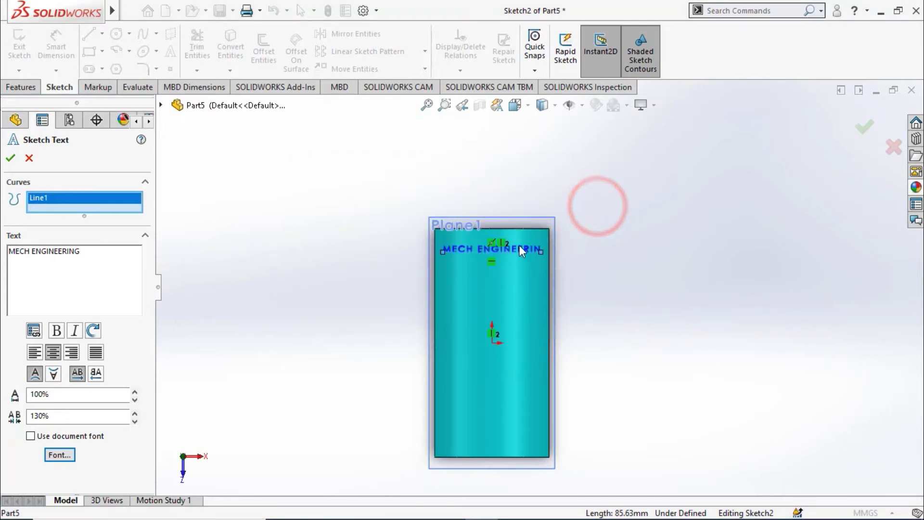
# - Reduce the character spacing to 120% and orbit to view the cylinder's top
pyautogui.scroll(-3, 529, 256)
pyautogui.moveTo(570, 273); pyautogui.dragTo(623, 298, button='middle')
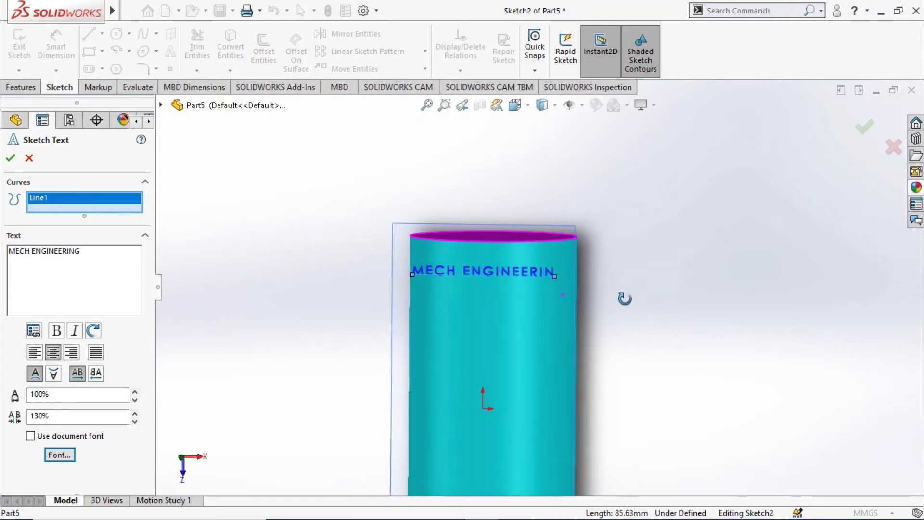
pyautogui.click(136, 420)
pyautogui.moveTo(684, 311)
pyautogui.mouseDown(button='middle')
pyautogui.moveTo(666, 264)
pyautogui.moveTo(720, 250)
pyautogui.moveTo(712, 239)
pyautogui.moveTo(655, 334)
pyautogui.moveTo(623, 355)
pyautogui.moveTo(586, 330)
pyautogui.moveTo(576, 354)
pyautogui.mouseUp(button='middle')
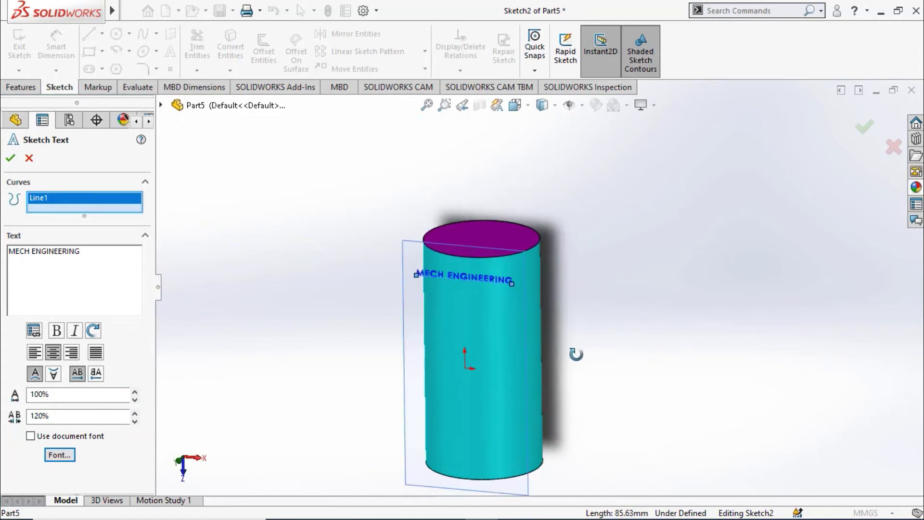
pyautogui.moveTo(292, 413); pyautogui.dragTo(353, 407, button='middle')
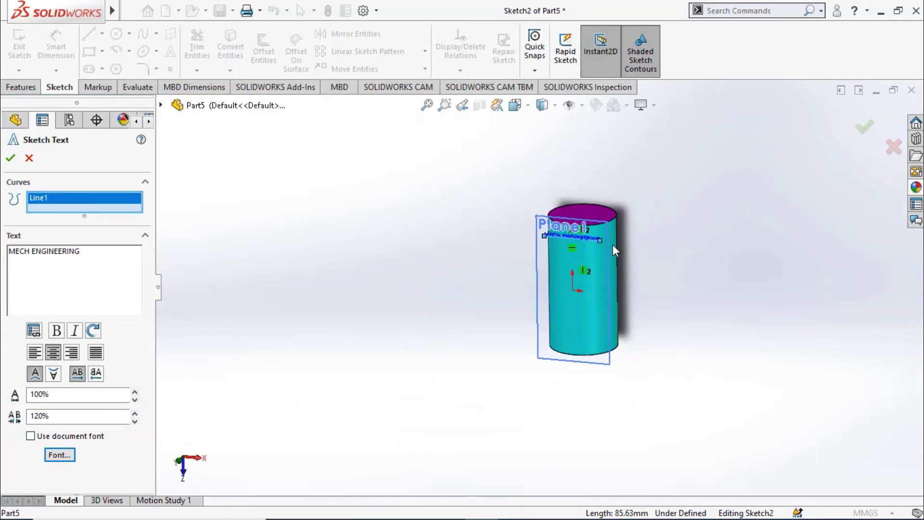
pyautogui.scroll(-3, 620, 250)
pyautogui.scroll(-2, 631, 264)
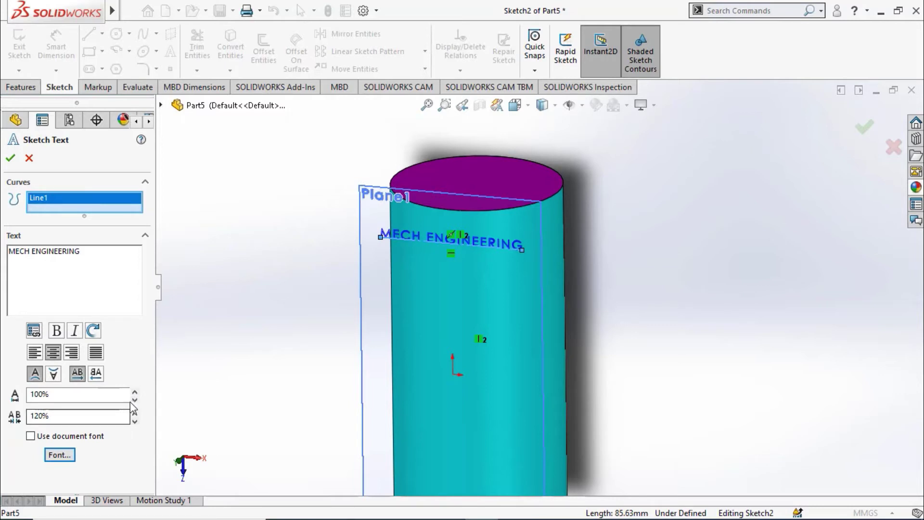
# - Accept the sketch text and exit the sketch
pyautogui.click(11, 160)
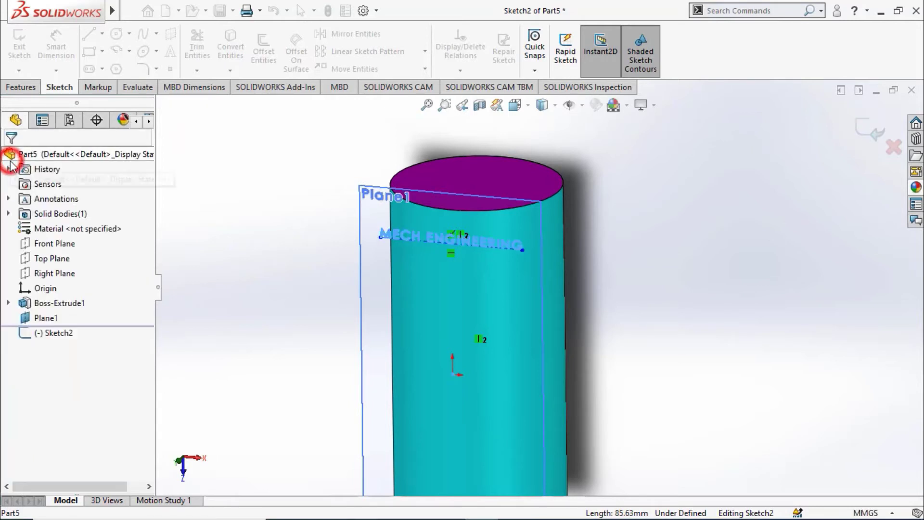
pyautogui.moveTo(273, 269)
pyautogui.mouseDown(button='middle')
pyautogui.moveTo(247, 243)
pyautogui.moveTo(262, 265)
pyautogui.mouseUp(button='middle')
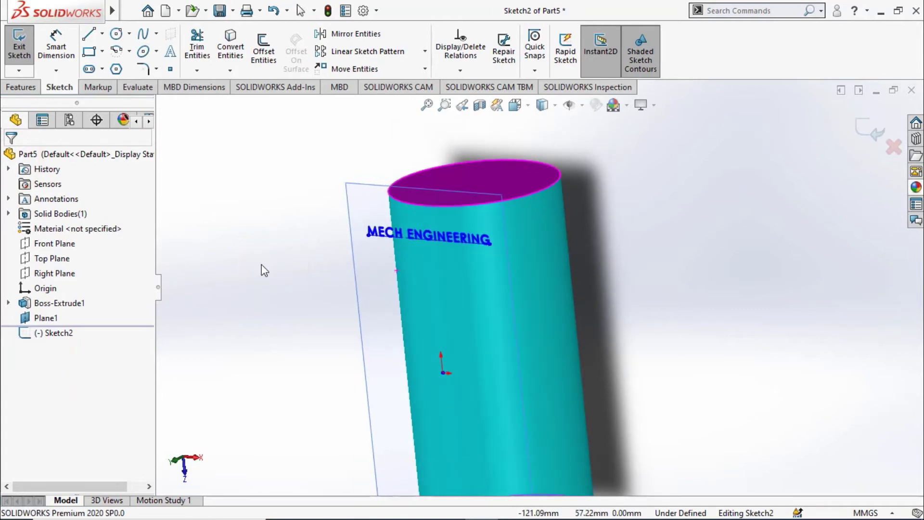
pyautogui.click(19, 44)
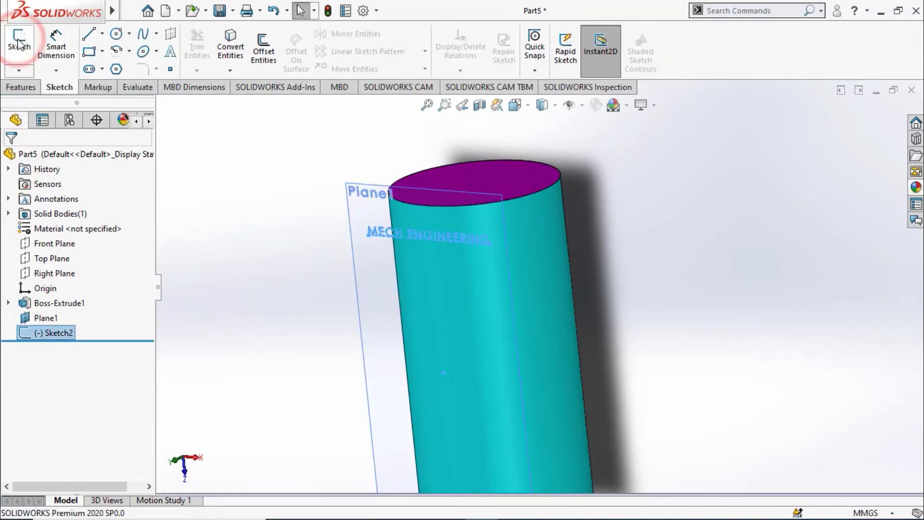
# - Wrap Sketch2 onto the cylinder's curved face as a 1 mm Emboss
pyautogui.click(21, 87)
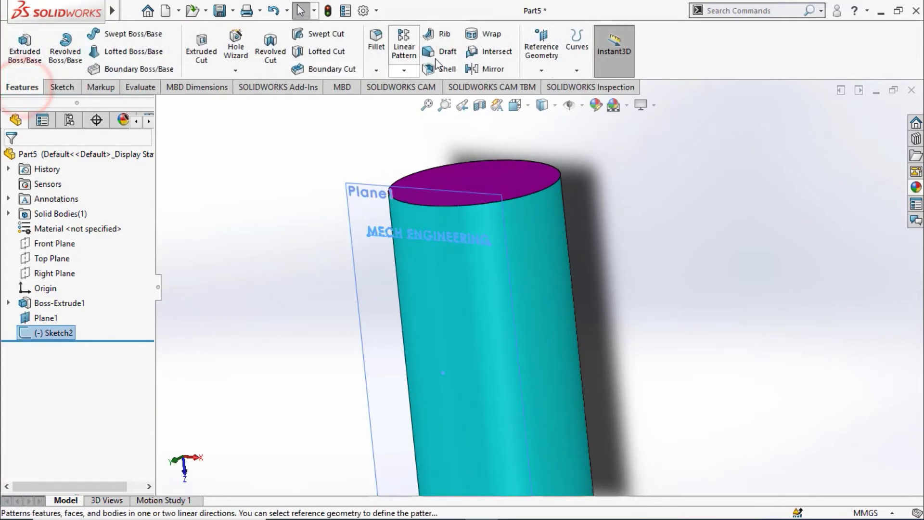
pyautogui.click(490, 36)
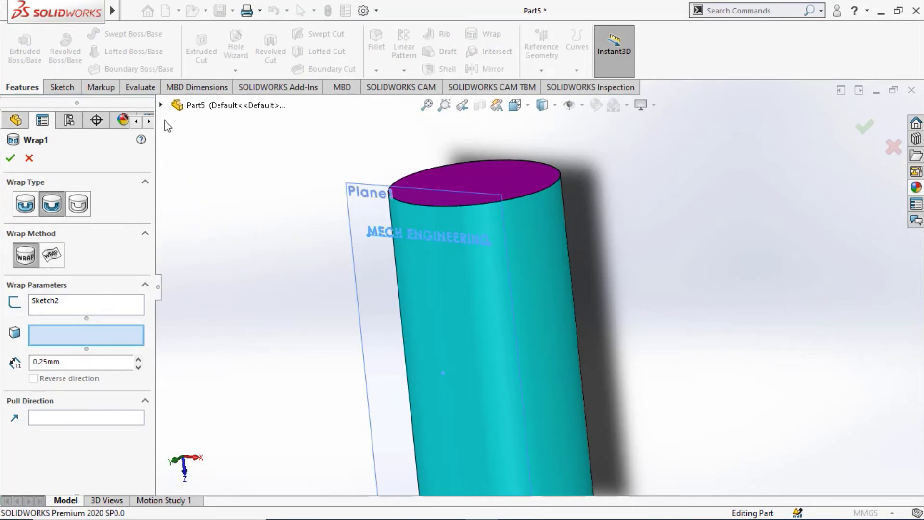
pyautogui.click(84, 302)
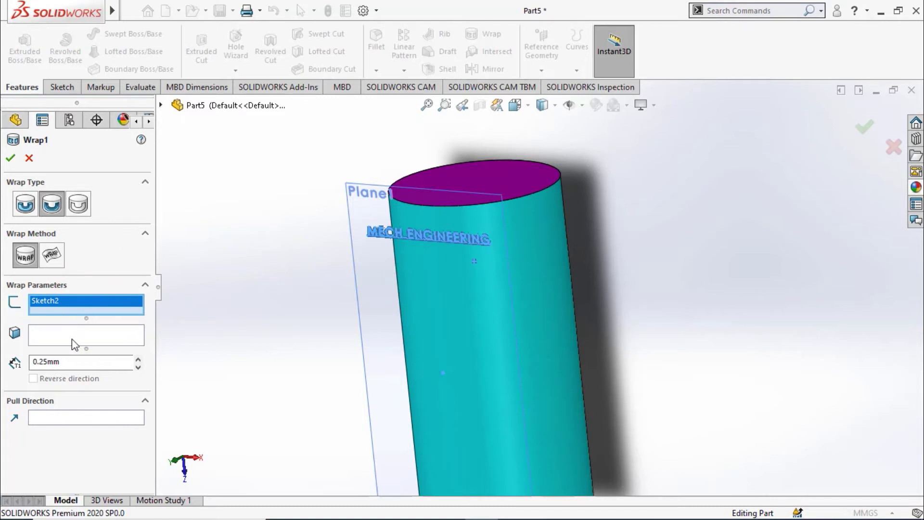
pyautogui.moveTo(244, 223)
pyautogui.mouseDown(button='middle')
pyautogui.moveTo(270, 253)
pyautogui.moveTo(264, 260)
pyautogui.mouseUp(button='middle')
pyautogui.click(110, 343)
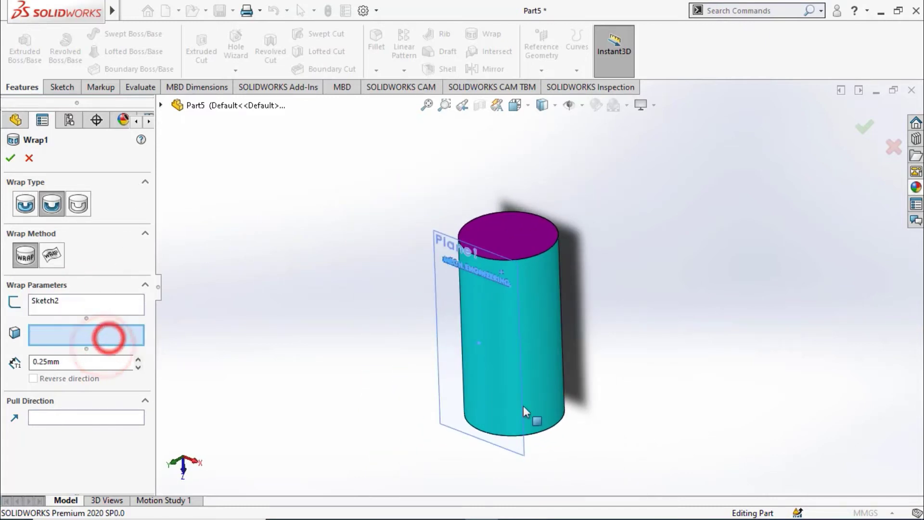
pyautogui.click(541, 313)
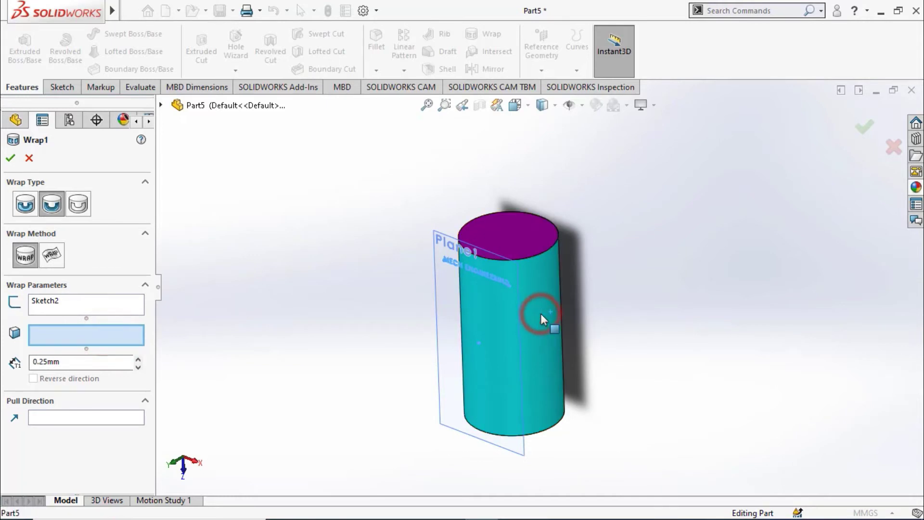
pyautogui.scroll(-5, 500, 258)
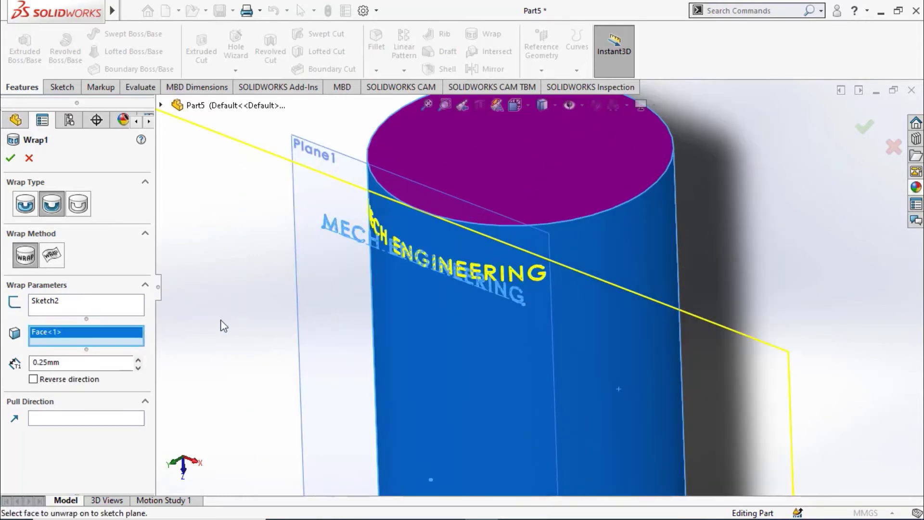
pyautogui.click(52, 204)
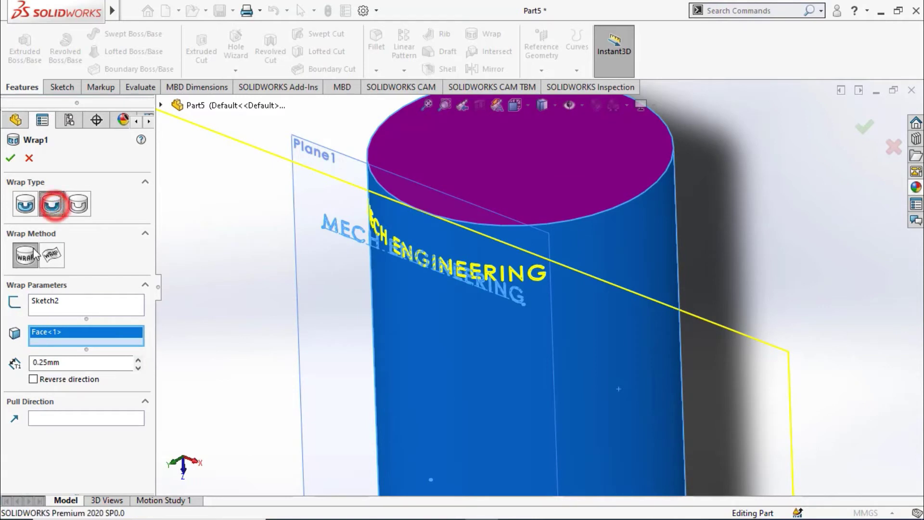
pyautogui.click(25, 255)
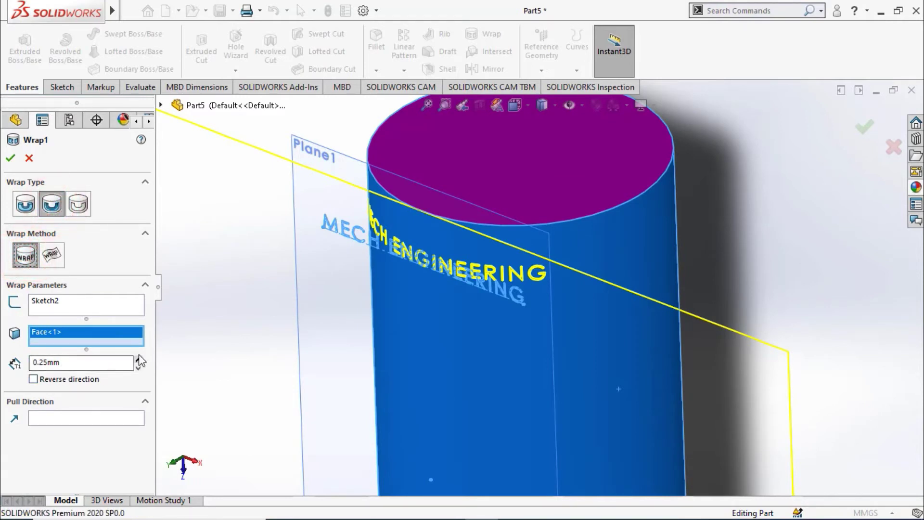
pyautogui.click(139, 360)
pyautogui.doubleClick(91, 366)
pyautogui.write('1')
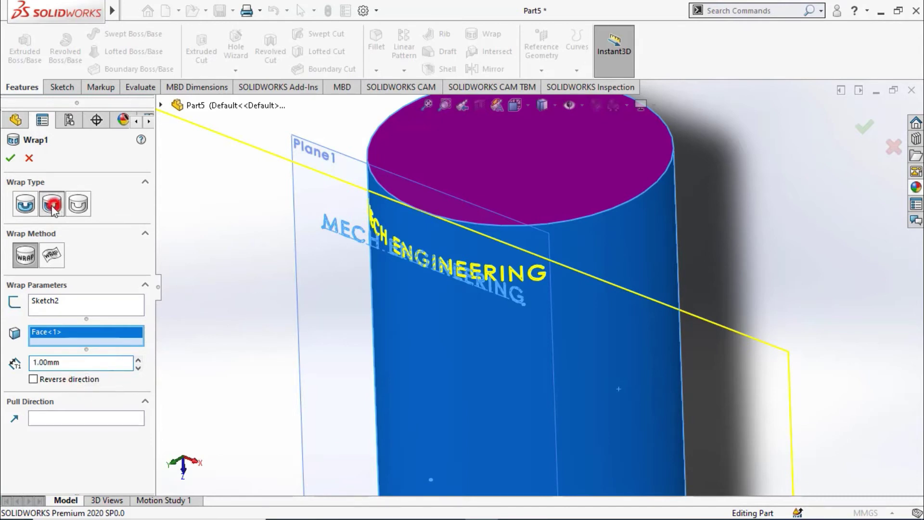
pyautogui.click(12, 160)
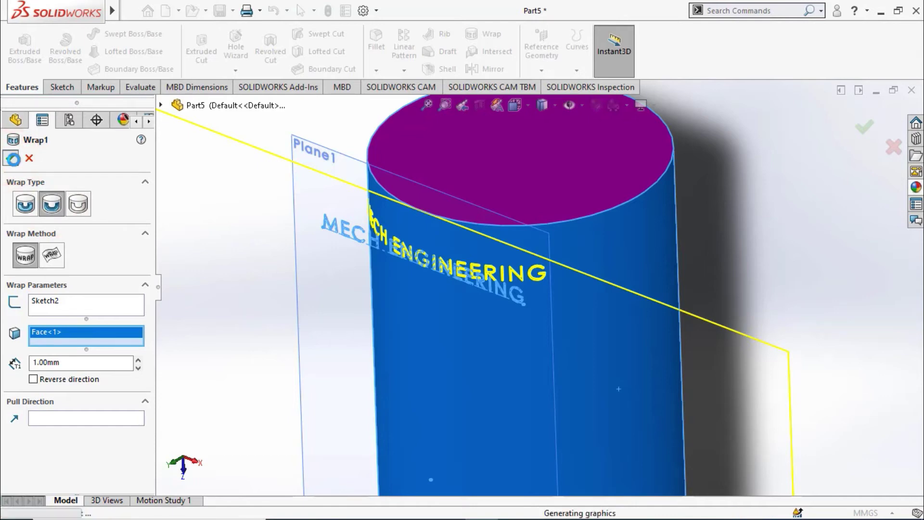
# - Hide Plane1, orbit to show the lettering, and select Wrap1
pyautogui.scroll(-2, 472, 289)
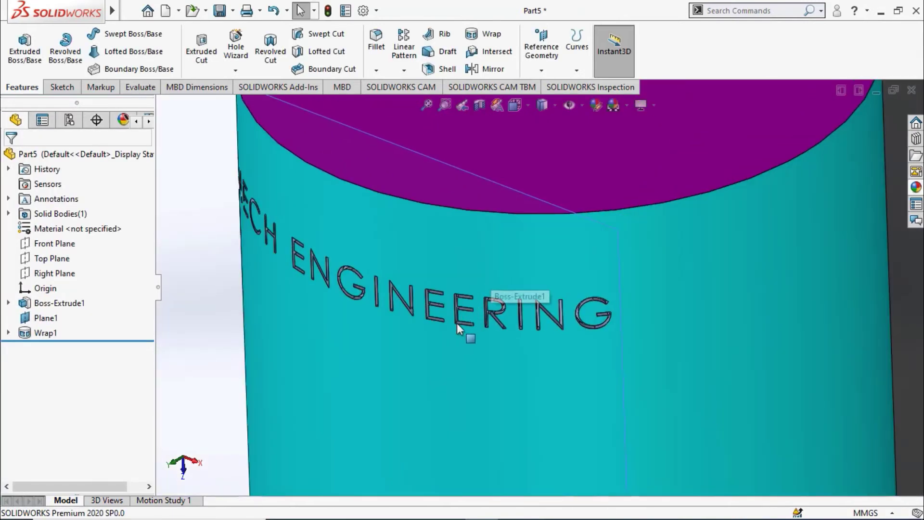
pyautogui.scroll(-2, 451, 332)
pyautogui.scroll(3, 452, 333)
pyautogui.scroll(2, 394, 308)
pyautogui.moveTo(341, 290)
pyautogui.mouseDown(button='middle')
pyautogui.moveTo(386, 229)
pyautogui.moveTo(464, 244)
pyautogui.moveTo(497, 302)
pyautogui.moveTo(588, 337)
pyautogui.moveTo(553, 284)
pyautogui.moveTo(457, 314)
pyautogui.moveTo(491, 321)
pyautogui.moveTo(449, 325)
pyautogui.moveTo(292, 292)
pyautogui.mouseUp(button='middle')
pyautogui.scroll(-2, 592, 336)
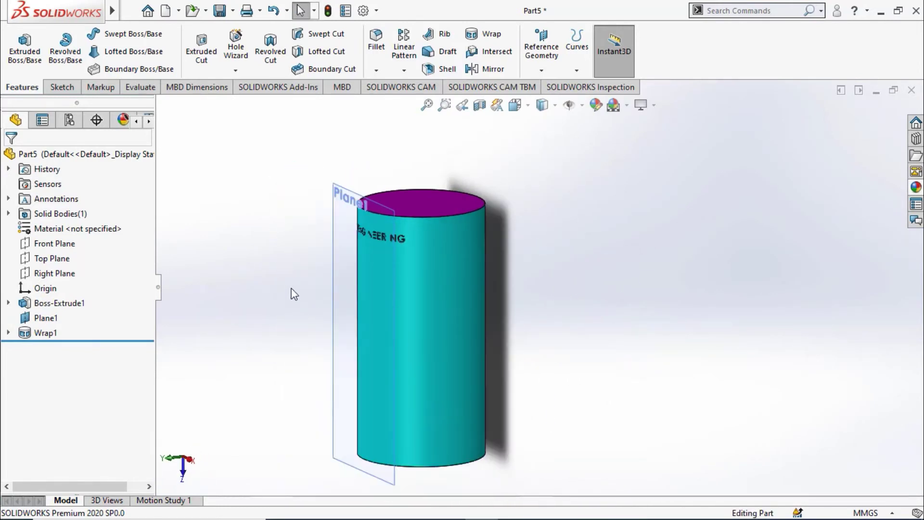
pyautogui.click(46, 318)
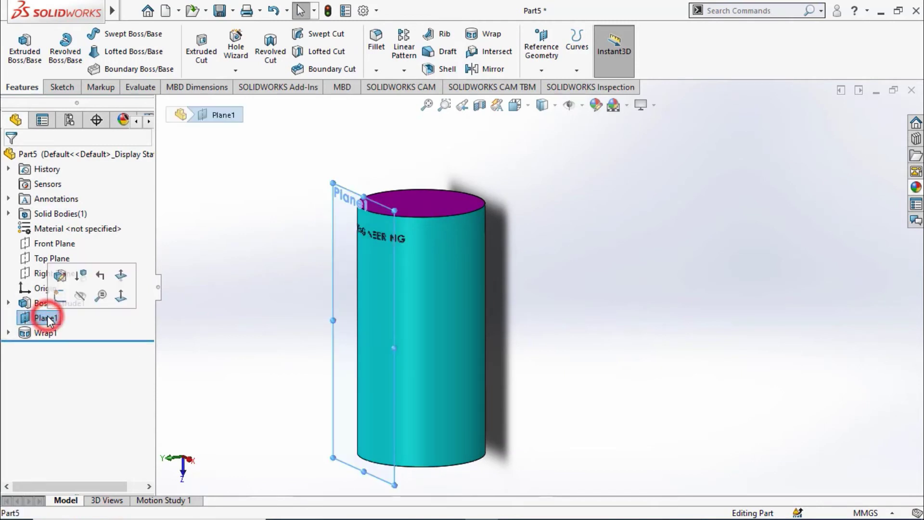
pyautogui.click(82, 297)
pyautogui.moveTo(343, 235)
pyautogui.mouseDown(button='middle')
pyautogui.moveTo(322, 255)
pyautogui.moveTo(398, 227)
pyautogui.moveTo(429, 278)
pyautogui.mouseUp(button='middle')
pyautogui.moveTo(299, 304)
pyautogui.mouseDown(button='middle')
pyautogui.moveTo(356, 283)
pyautogui.moveTo(241, 324)
pyautogui.mouseUp(button='middle')
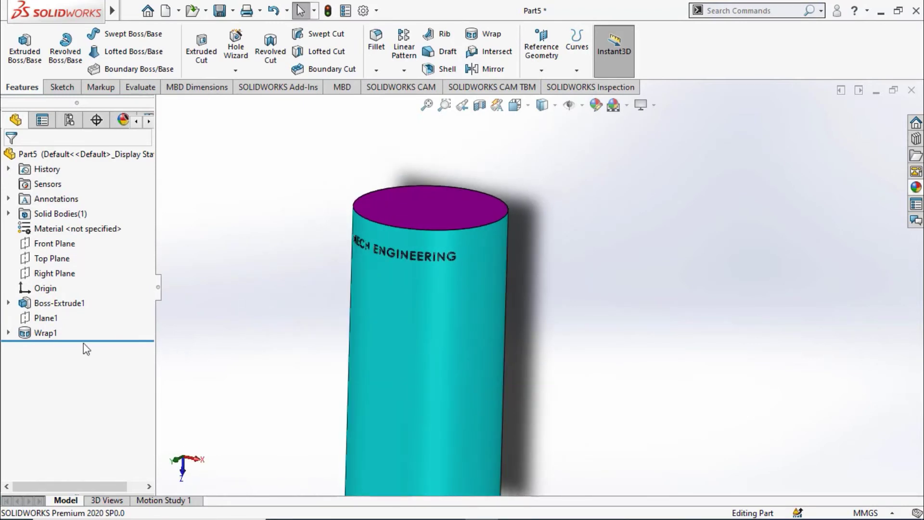
pyautogui.click(51, 333)
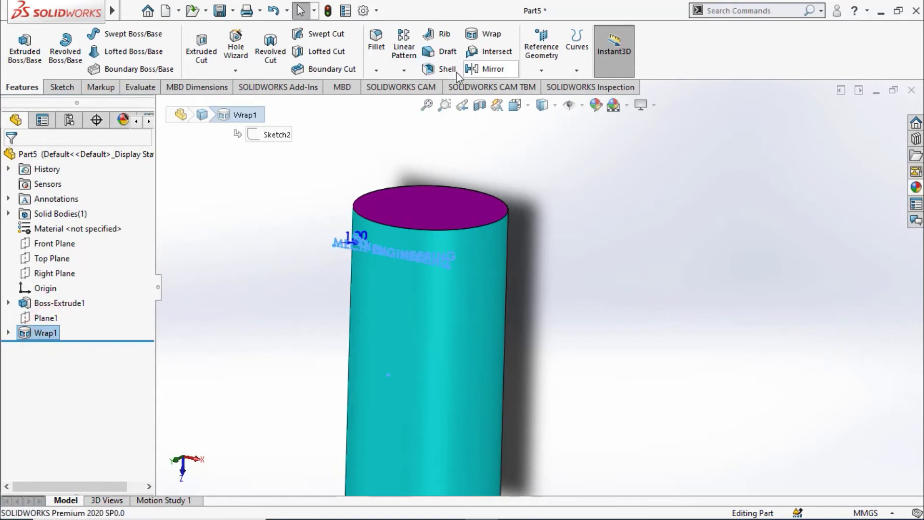
# - Colour the Wrap1 lettering red, then zoom and orbit to inspect it
pyautogui.click(596, 105)
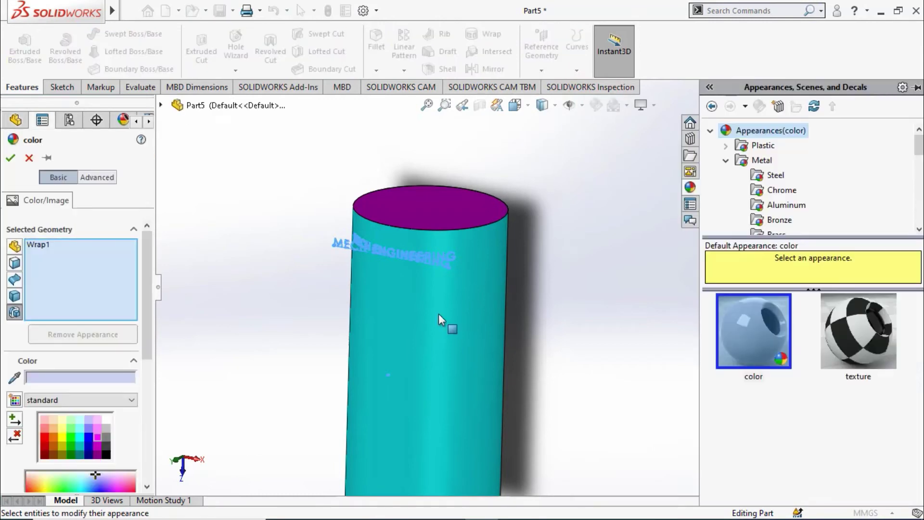
pyautogui.click(48, 438)
pyautogui.click(11, 158)
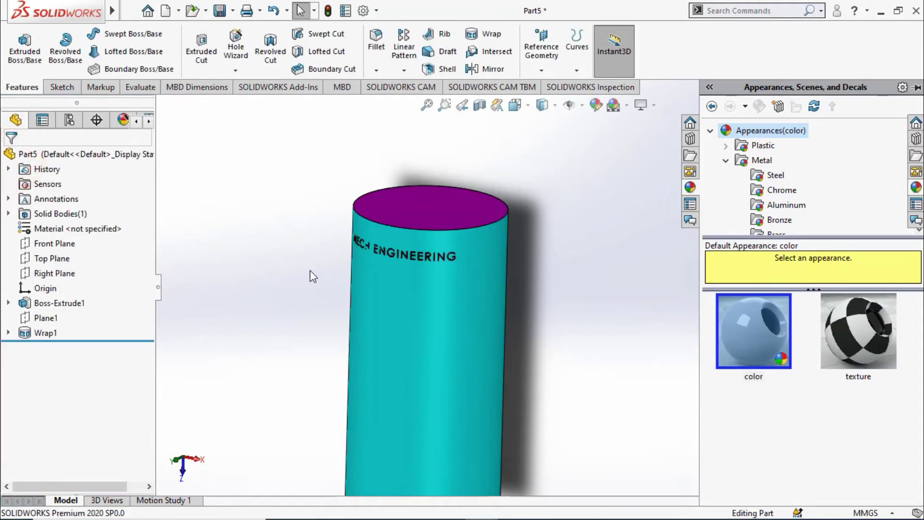
pyautogui.scroll(-5, 445, 246)
pyautogui.scroll(-5, 409, 263)
pyautogui.scroll(-3, 360, 301)
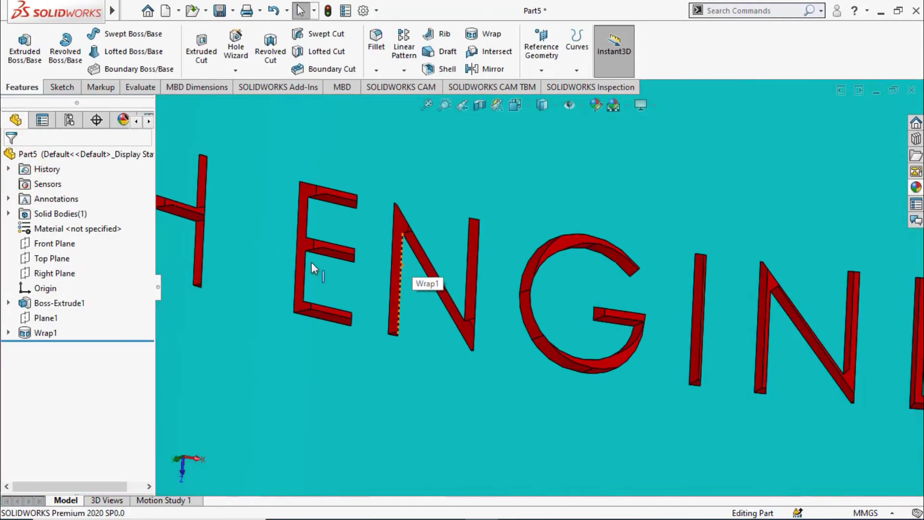
pyautogui.scroll(5, 315, 267)
pyautogui.scroll(5, 355, 278)
pyautogui.scroll(3, 394, 295)
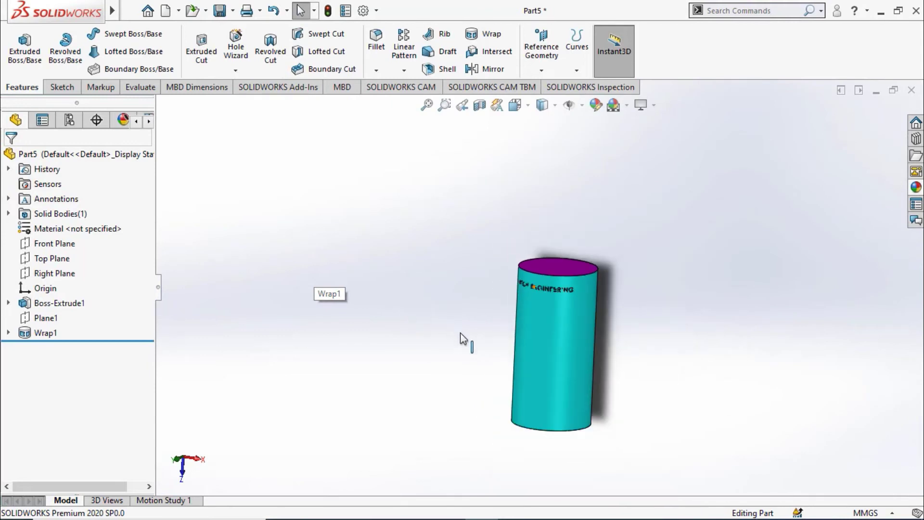
pyautogui.scroll(2, 460, 333)
pyautogui.moveTo(420, 318)
pyautogui.mouseDown(button='middle')
pyautogui.moveTo(454, 357)
pyautogui.moveTo(462, 307)
pyautogui.moveTo(471, 345)
pyautogui.moveTo(517, 316)
pyautogui.moveTo(497, 340)
pyautogui.moveTo(726, 324)
pyautogui.moveTo(658, 340)
pyautogui.moveTo(610, 315)
pyautogui.moveTo(732, 256)
pyautogui.moveTo(629, 336)
pyautogui.moveTo(641, 328)
pyautogui.moveTo(686, 334)
pyautogui.moveTo(654, 374)
pyautogui.moveTo(646, 345)
pyautogui.moveTo(543, 380)
pyautogui.moveTo(558, 396)
pyautogui.mouseUp(button='middle')
# - Create Plane2 parallel to Top Plane and tangent to the cylinder's curved face
pyautogui.scroll(2, 558, 395)
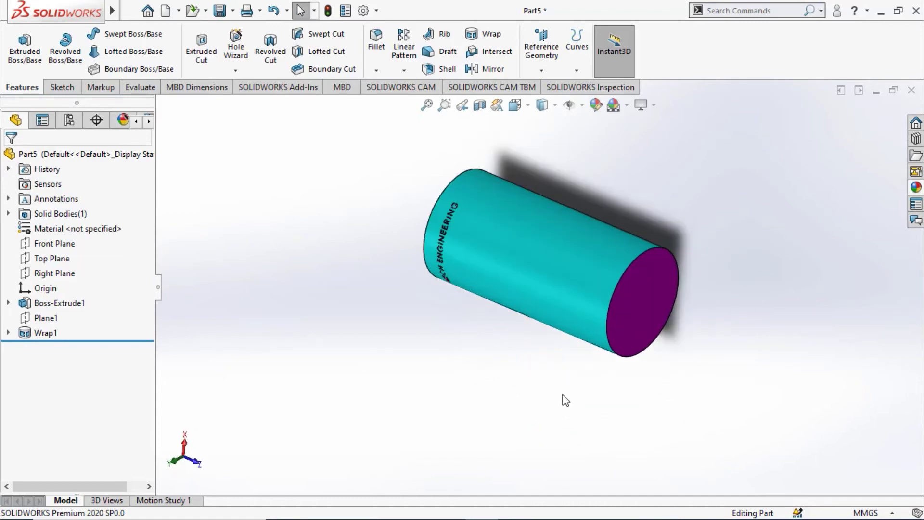
pyautogui.click(542, 38)
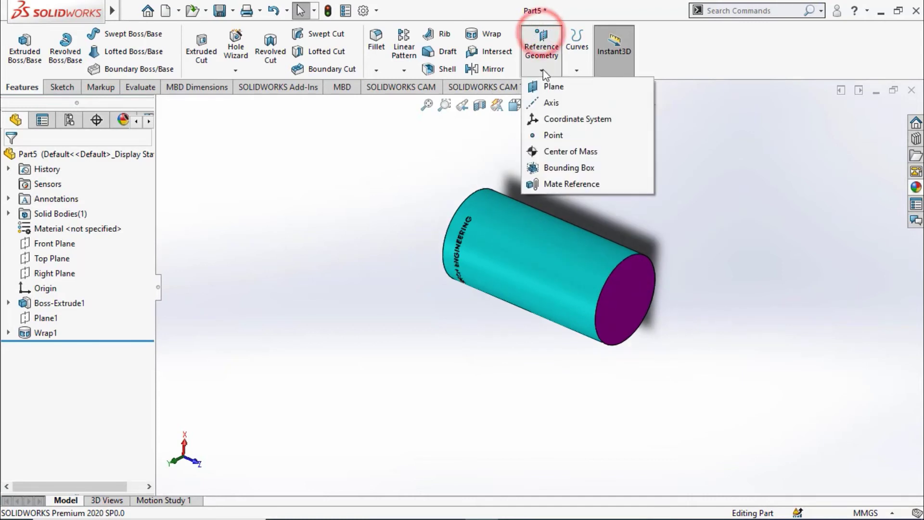
pyautogui.click(552, 87)
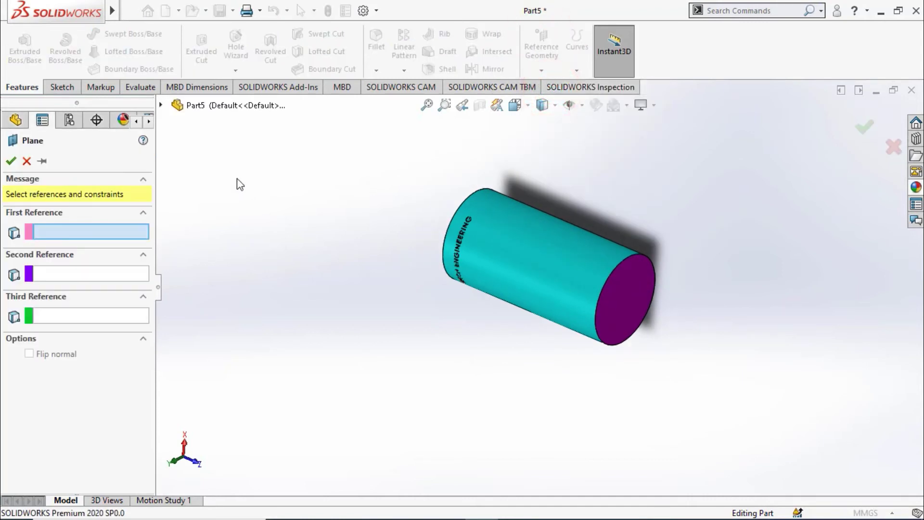
pyautogui.click(162, 105)
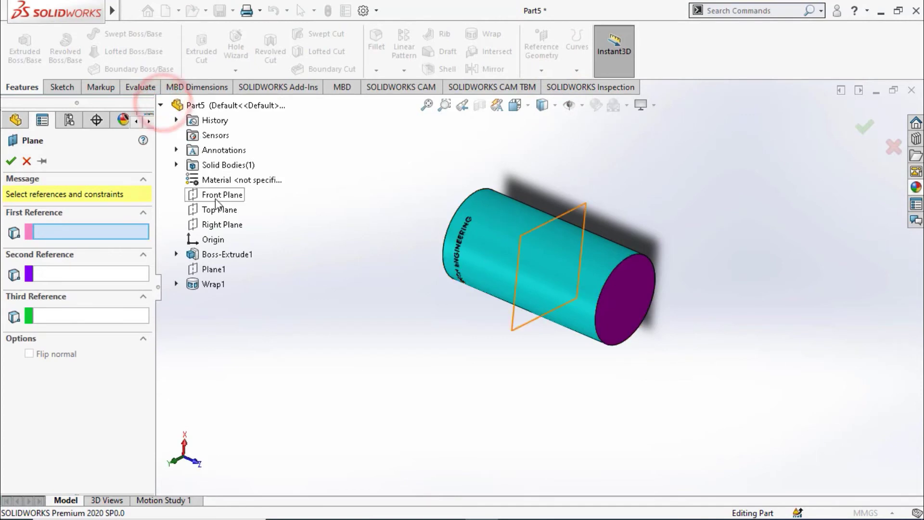
pyautogui.click(219, 210)
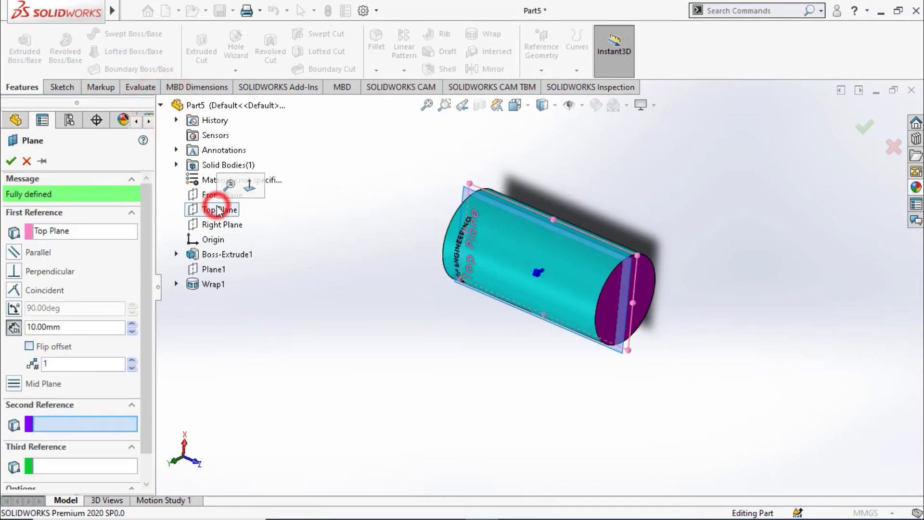
pyautogui.click(493, 249)
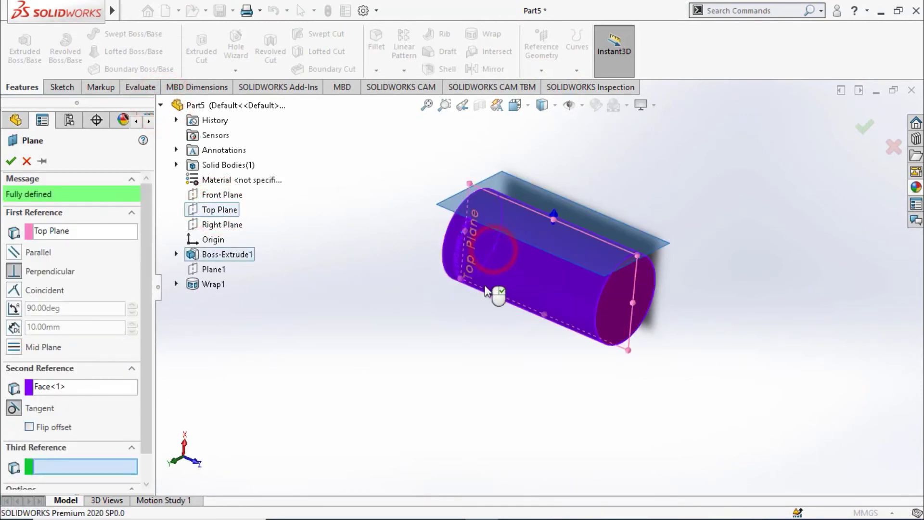
pyautogui.click(16, 252)
pyautogui.moveTo(482, 377); pyautogui.dragTo(469, 397, button='middle')
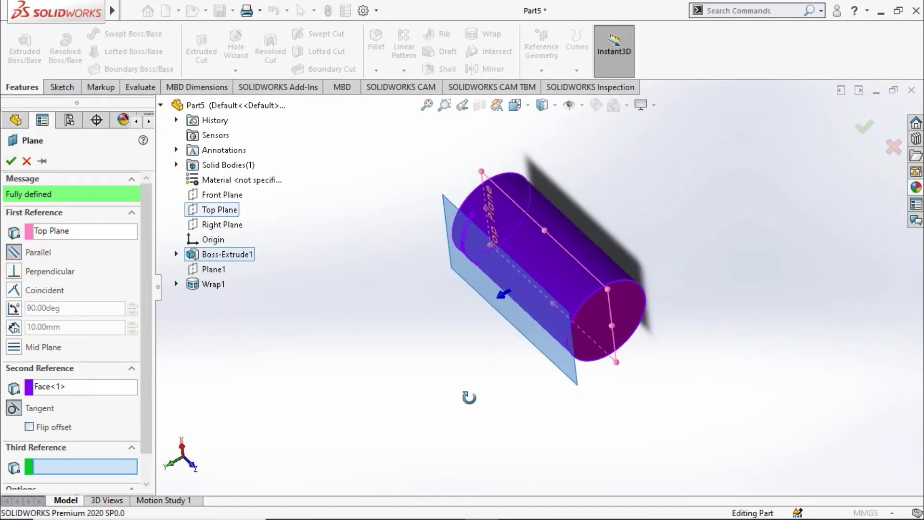
pyautogui.click(10, 160)
pyautogui.moveTo(467, 356)
pyautogui.mouseDown(button='middle')
pyautogui.moveTo(509, 276)
pyautogui.moveTo(524, 281)
pyautogui.mouseUp(button='middle')
pyautogui.click(410, 363)
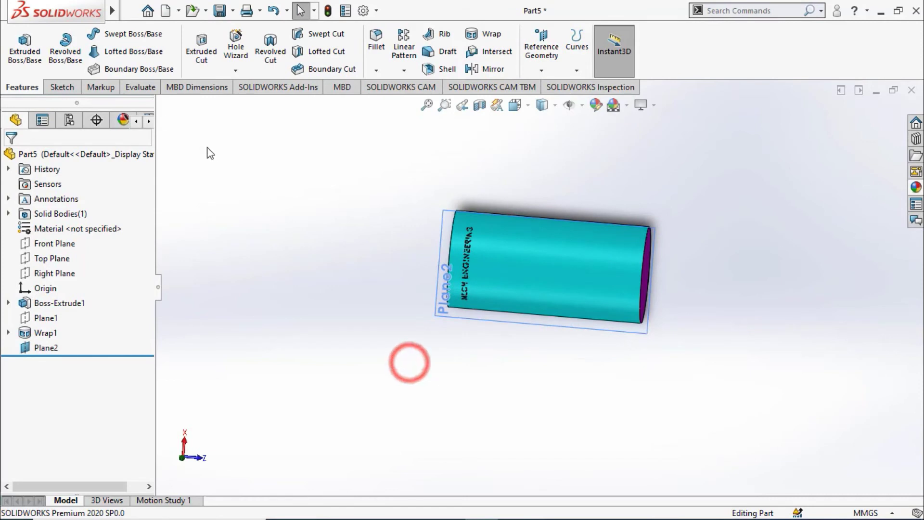
# - Start Sketch3 on Plane2 and view it Normal To
pyautogui.click(60, 87)
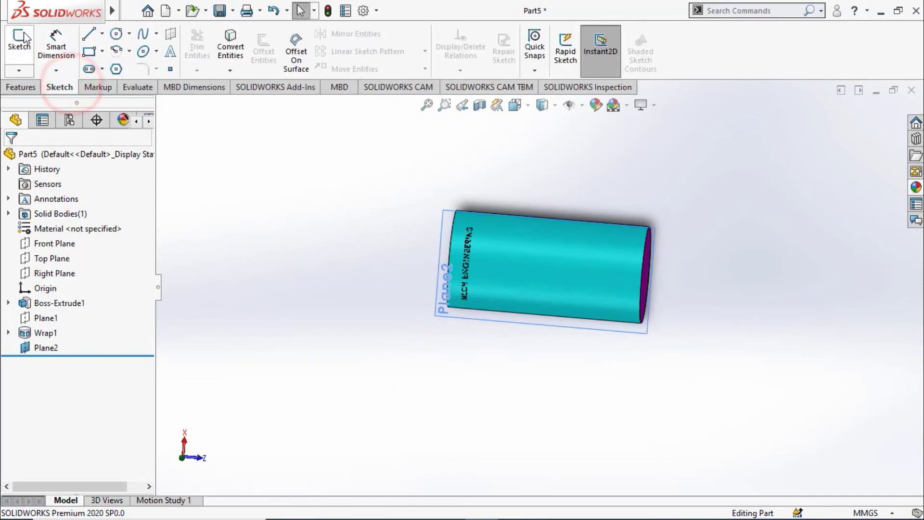
pyautogui.click(24, 47)
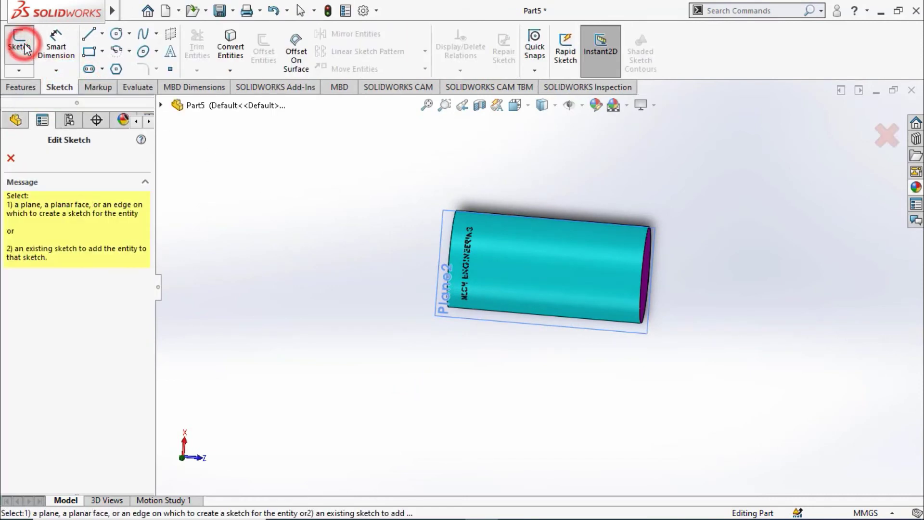
pyautogui.click(438, 313)
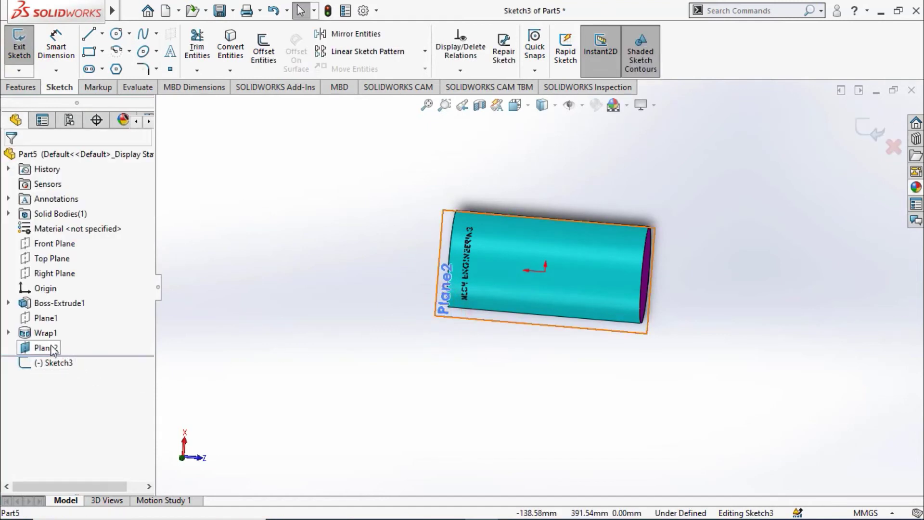
pyautogui.click(51, 347)
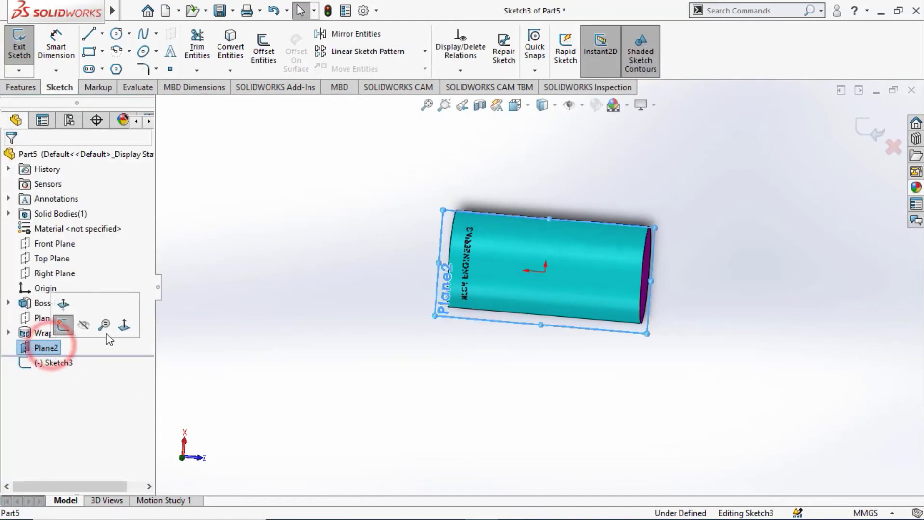
pyautogui.click(124, 326)
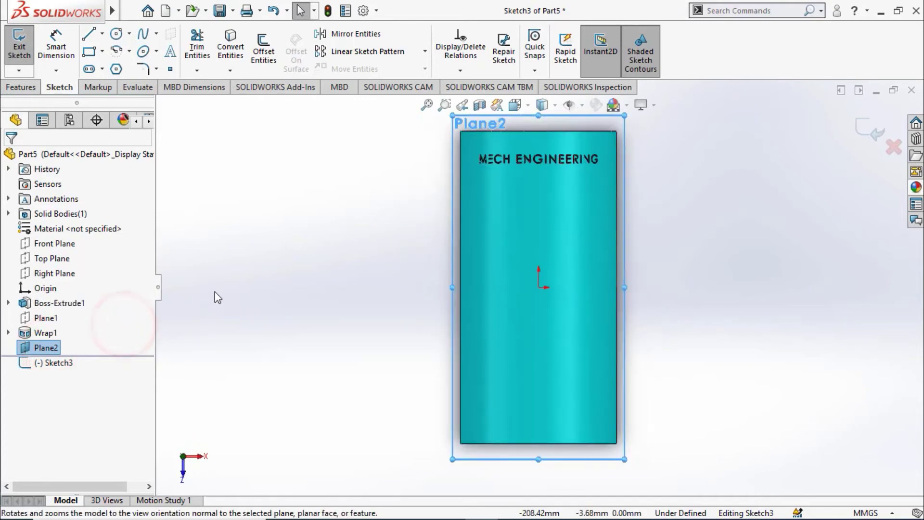
pyautogui.scroll(5, 634, 223)
# - Draw a vertical line of about 129.47 mm through the origin and make it construction geometry
pyautogui.scroll(-3, 634, 224)
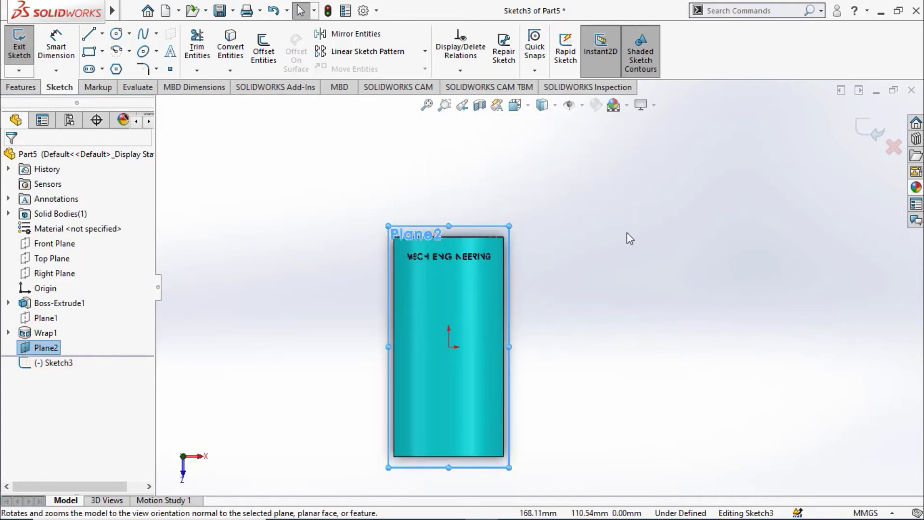
pyautogui.click(88, 34)
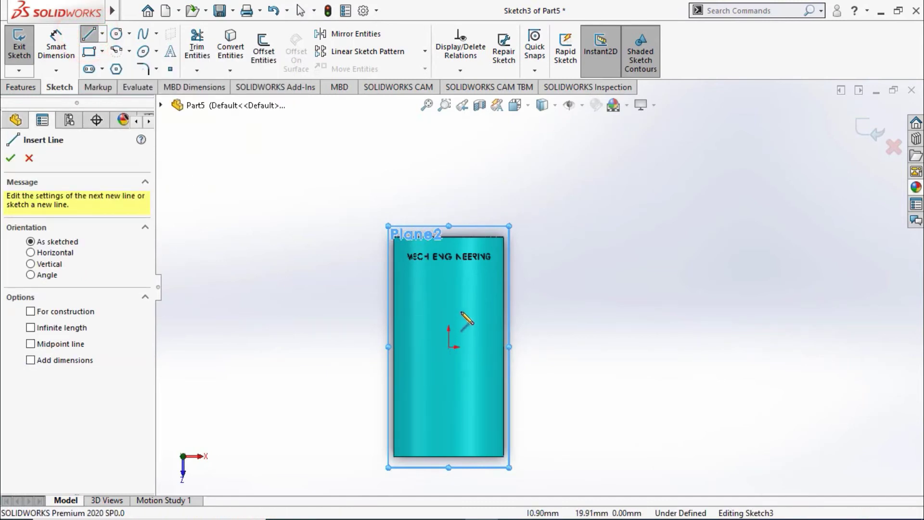
pyautogui.click(449, 285)
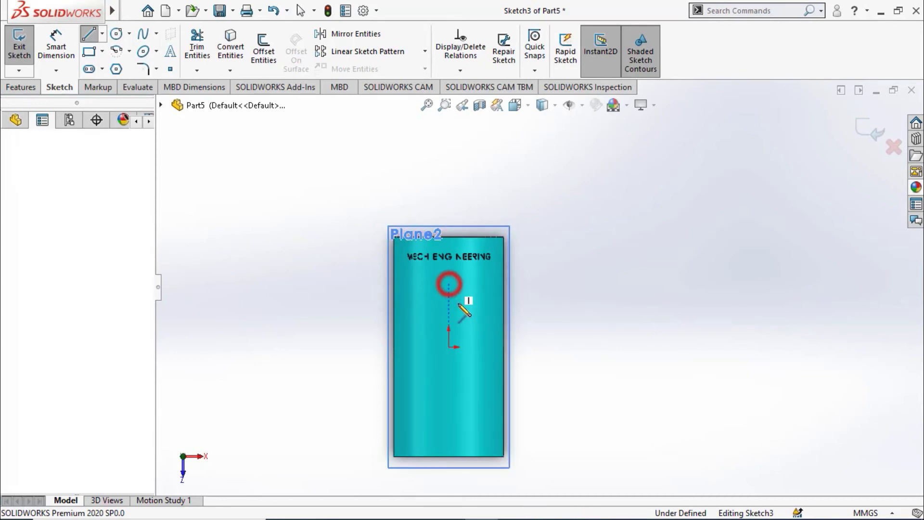
pyautogui.click(448, 426)
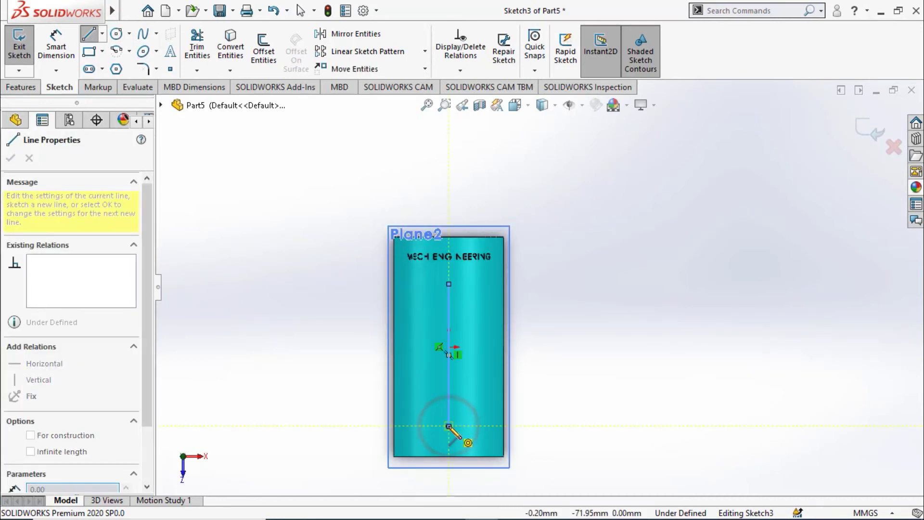
pyautogui.press('Escape')
pyautogui.rightClick(451, 402)
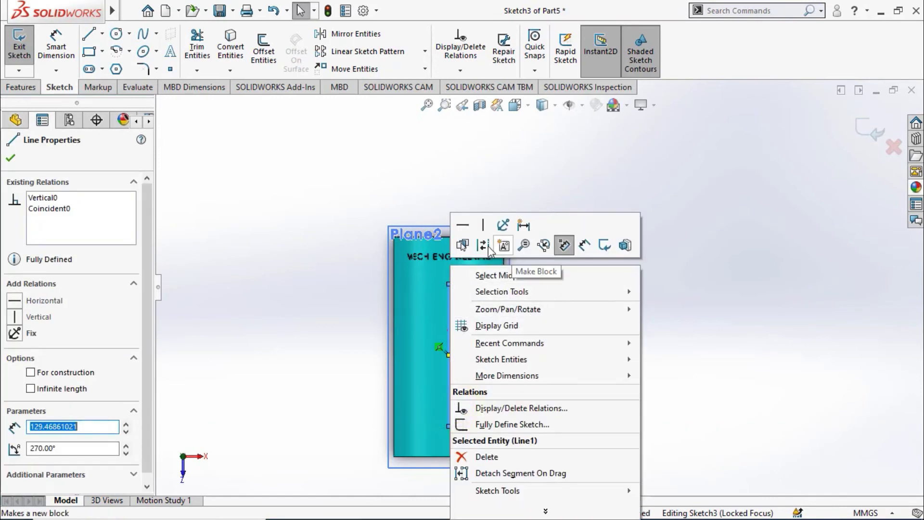
pyautogui.click(481, 245)
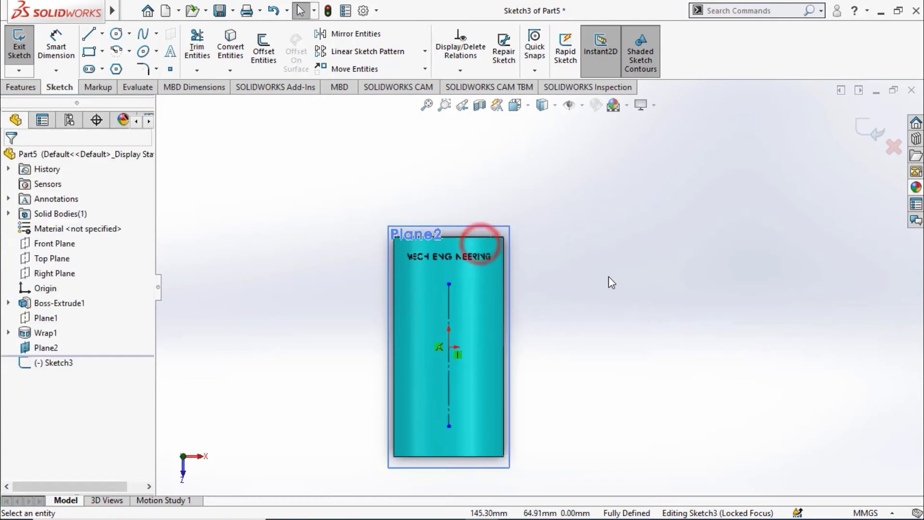
pyautogui.click(608, 276)
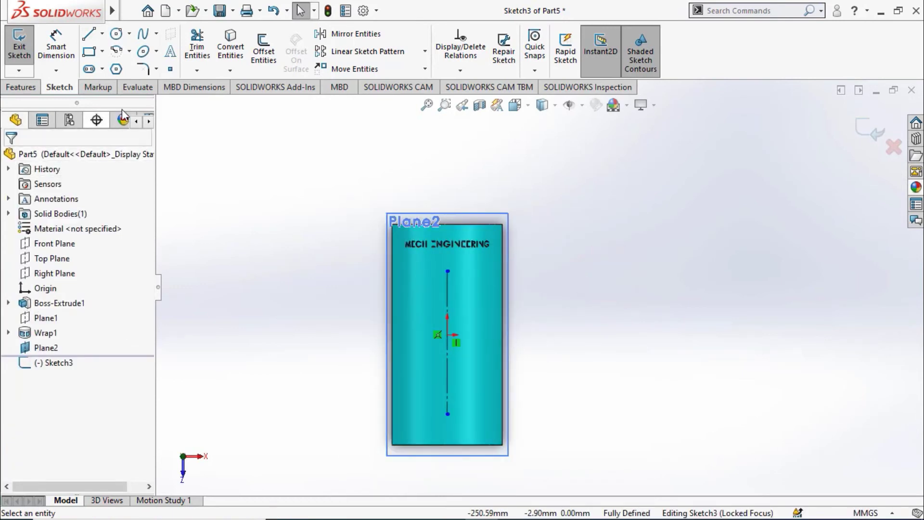
# - Add MECH ENGINEERING text along the vertical line, without the document font, at 120% spacing
pyautogui.click(168, 52)
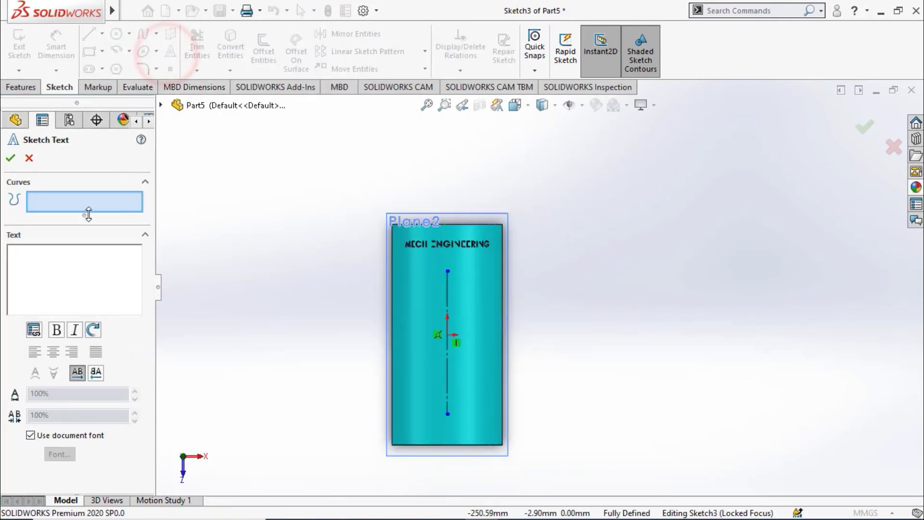
pyautogui.click(446, 368)
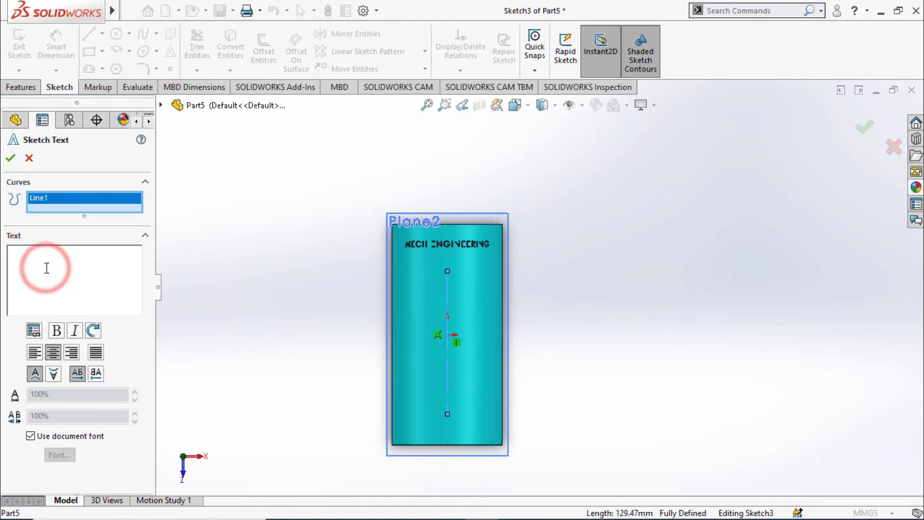
pyautogui.write('MECH ENGINEERING')
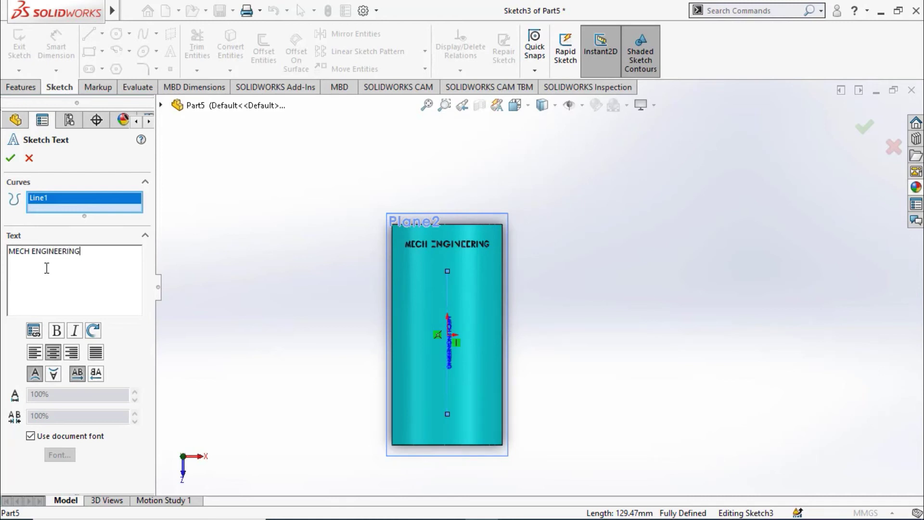
pyautogui.scroll(-2, 461, 352)
pyautogui.scroll(-1, 406, 370)
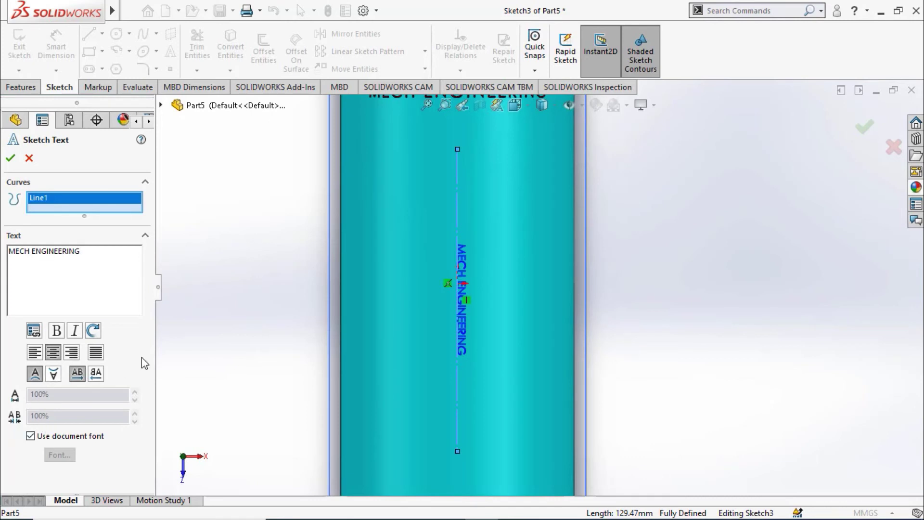
pyautogui.click(31, 435)
pyautogui.click(134, 413)
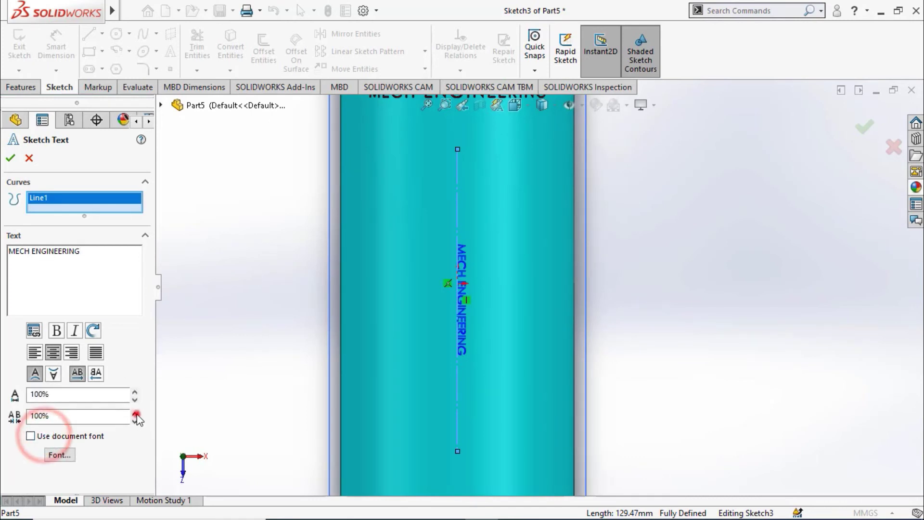
# - Set the text font to Century Gothic at 26 points
pyautogui.click(59, 455)
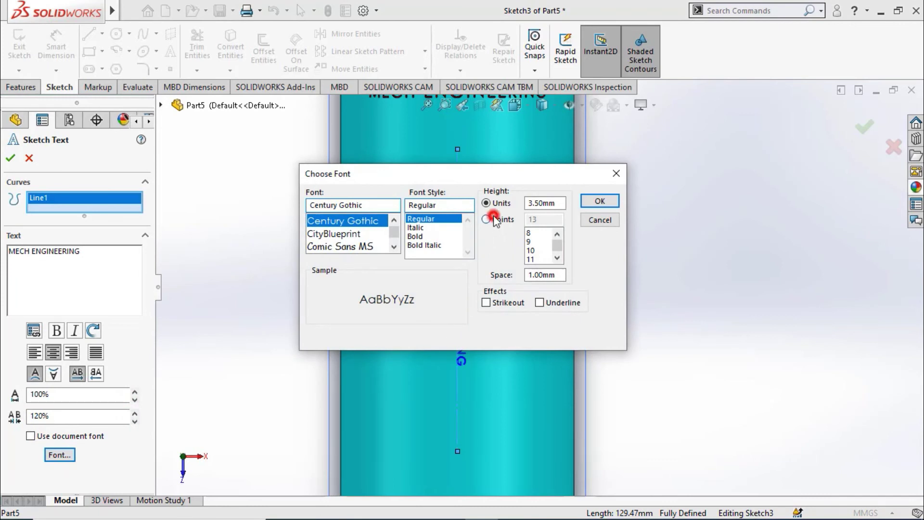
pyautogui.click(487, 219)
pyautogui.moveTo(557, 246); pyautogui.dragTo(559, 258)
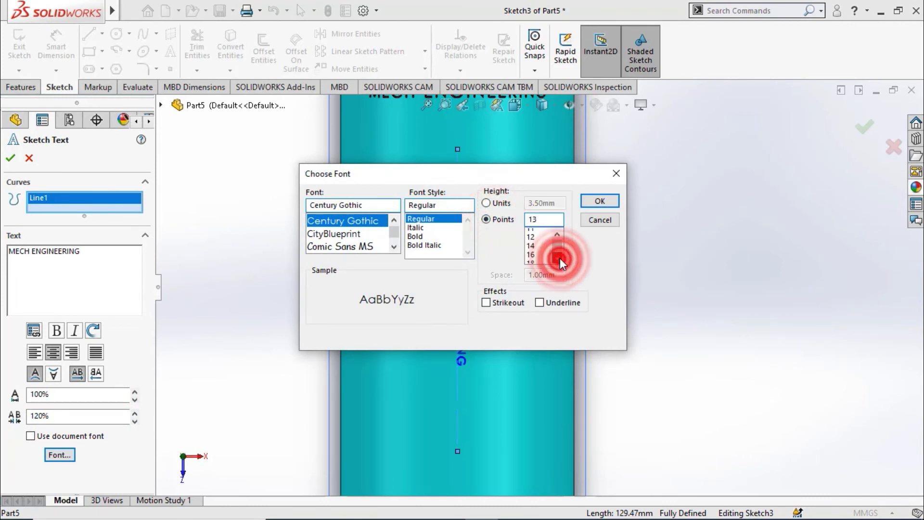
pyautogui.click(531, 259)
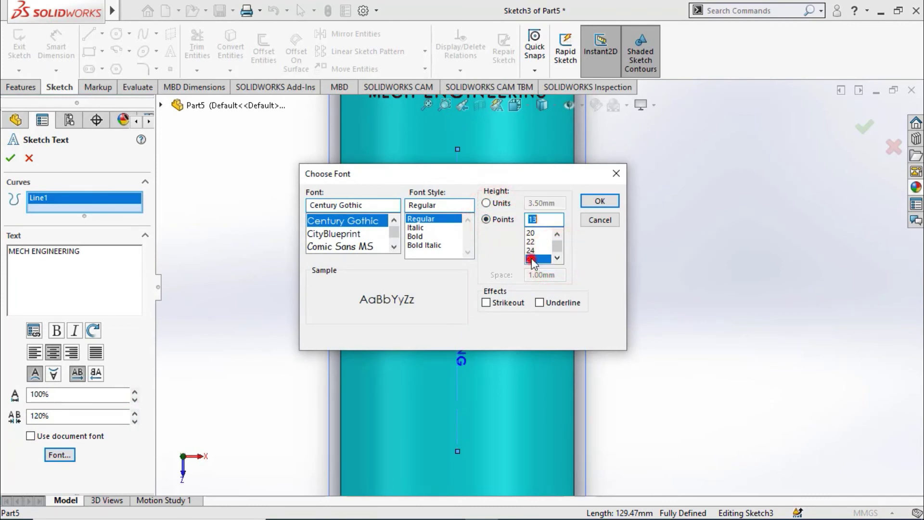
pyautogui.click(600, 202)
pyautogui.scroll(3, 640, 295)
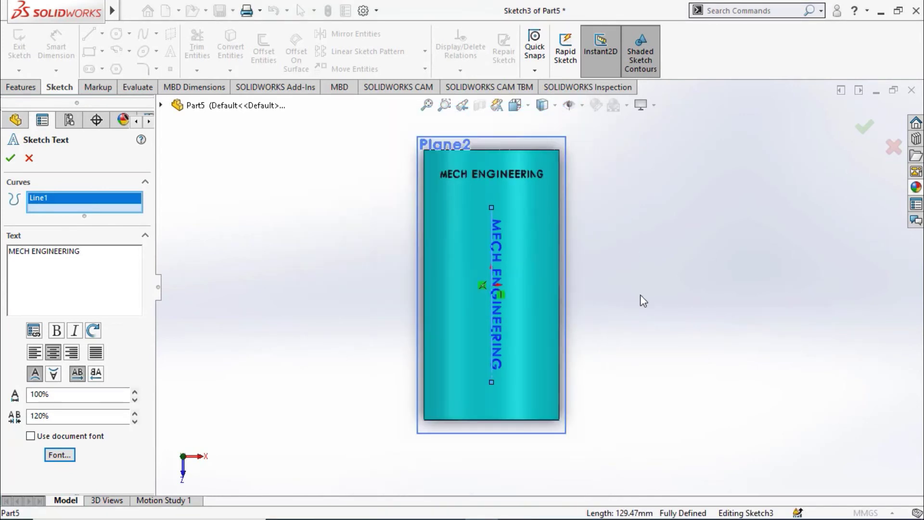
pyautogui.scroll(-2, 641, 298)
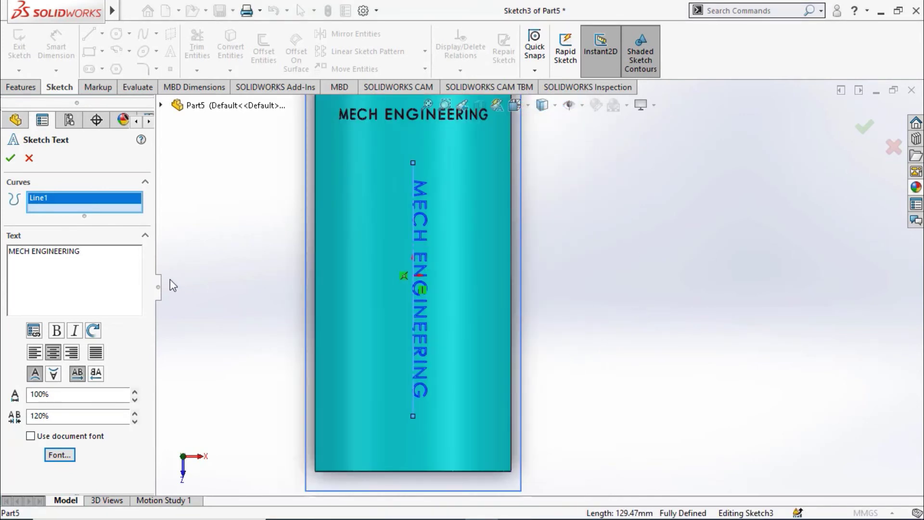
# - Accept the text settings and close Sketch3 with its vertical MECH ENGINEERING text
pyautogui.click(9, 158)
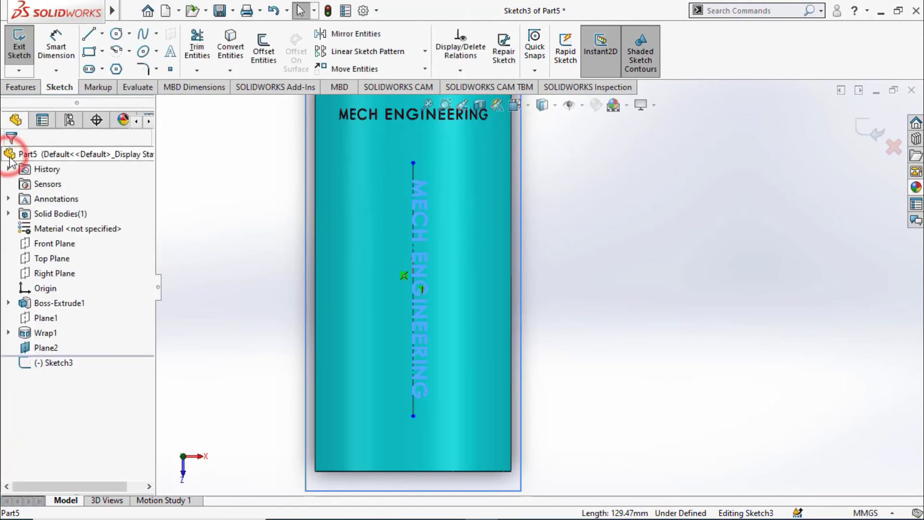
pyautogui.moveTo(541, 304); pyautogui.dragTo(529, 315, button='middle')
pyautogui.scroll(3, 529, 315)
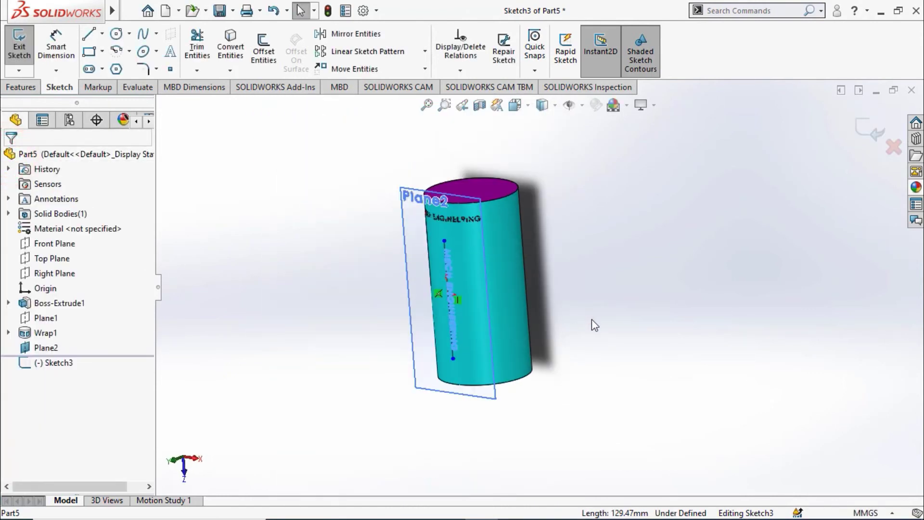
pyautogui.click(593, 320)
pyautogui.click(202, 282)
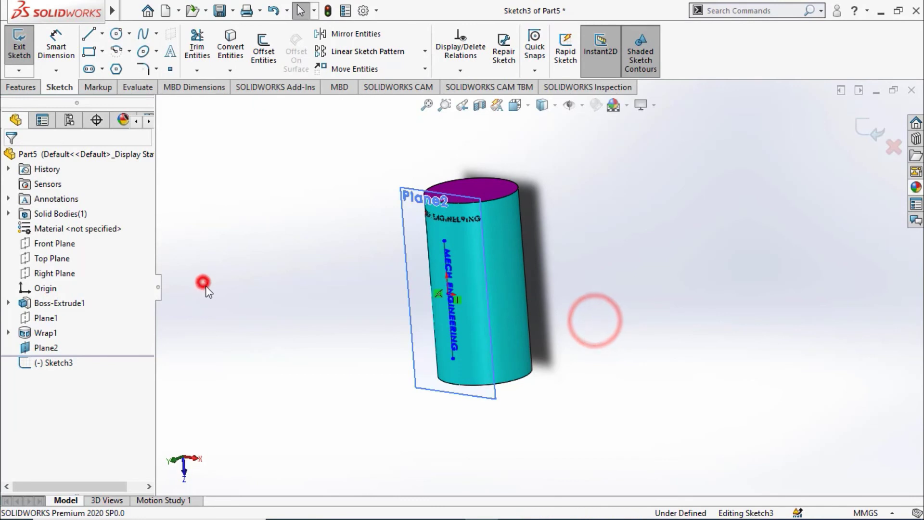
pyautogui.click(18, 46)
# - Clear the selection and show the Features commands in the CommandManager
pyautogui.click(294, 323)
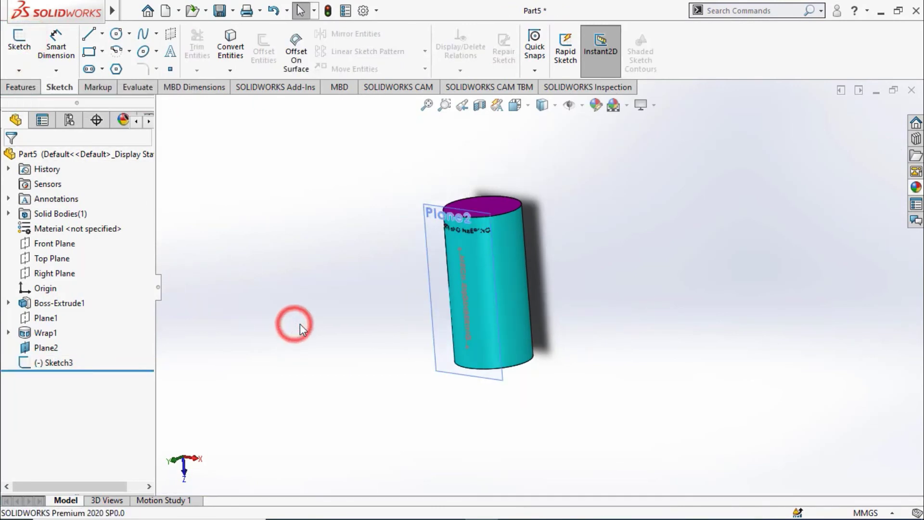
pyautogui.scroll(-2, 426, 306)
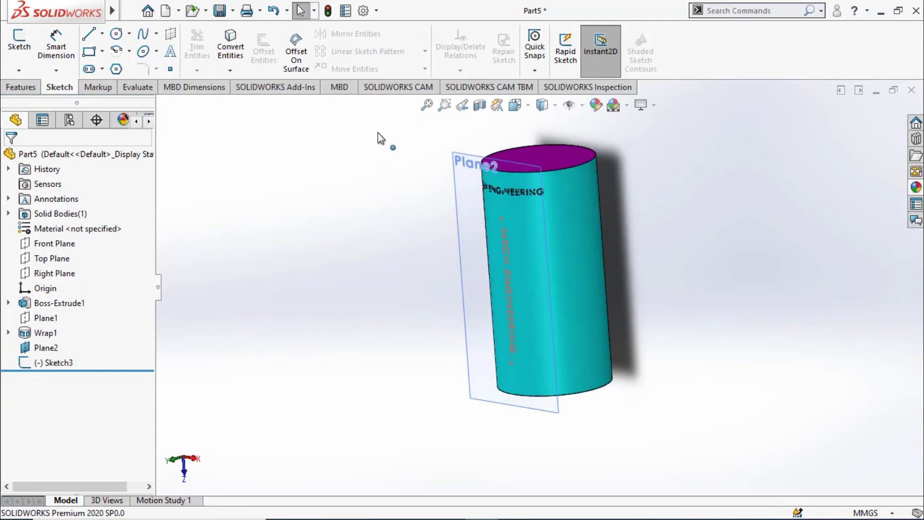
pyautogui.click(23, 87)
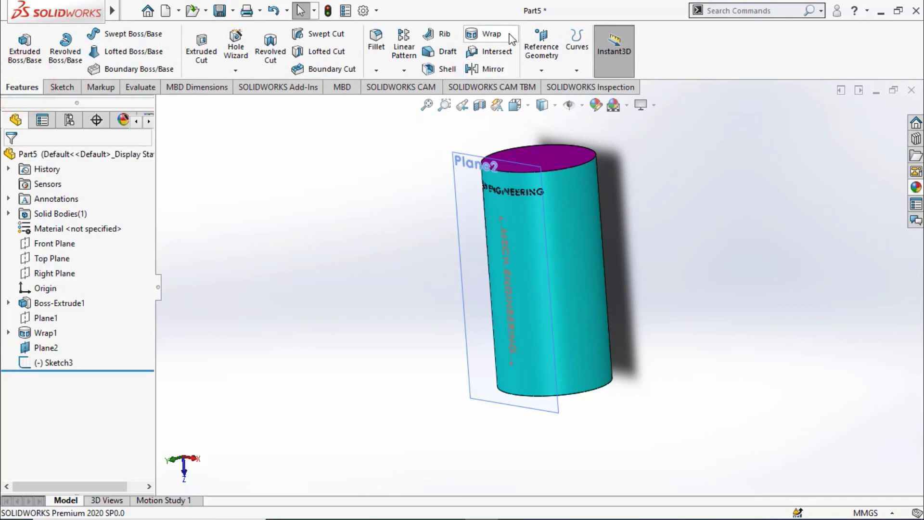
# - Wrap Sketch3 onto the cylinder's curved side face as a 1.00 mm Wrap2 feature
pyautogui.click(492, 35)
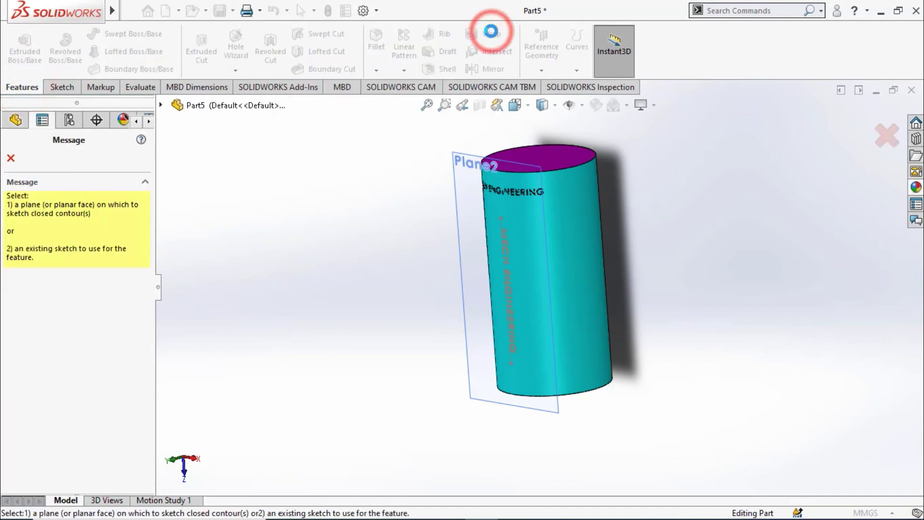
pyautogui.click(163, 106)
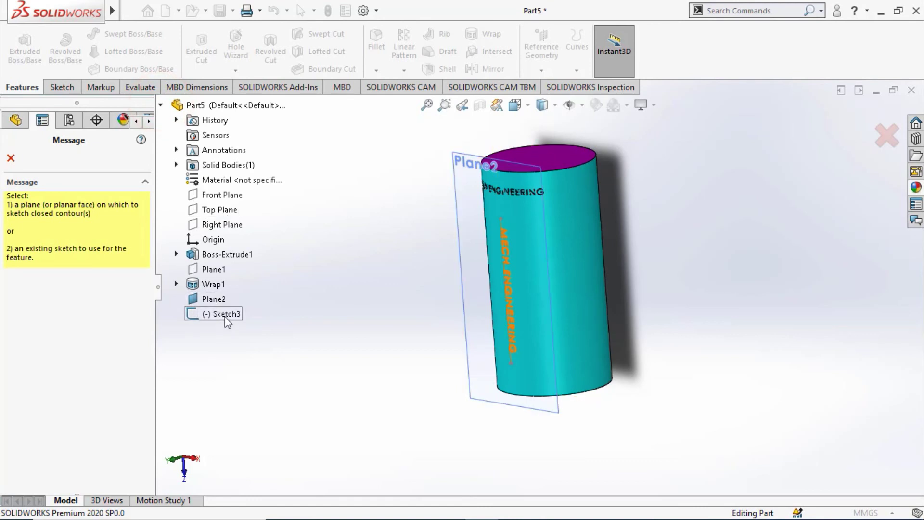
pyautogui.click(222, 313)
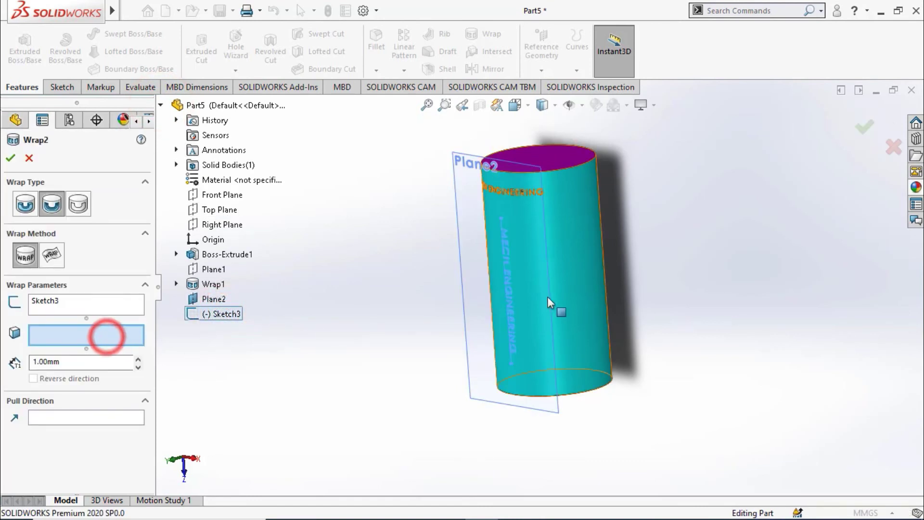
pyautogui.click(571, 276)
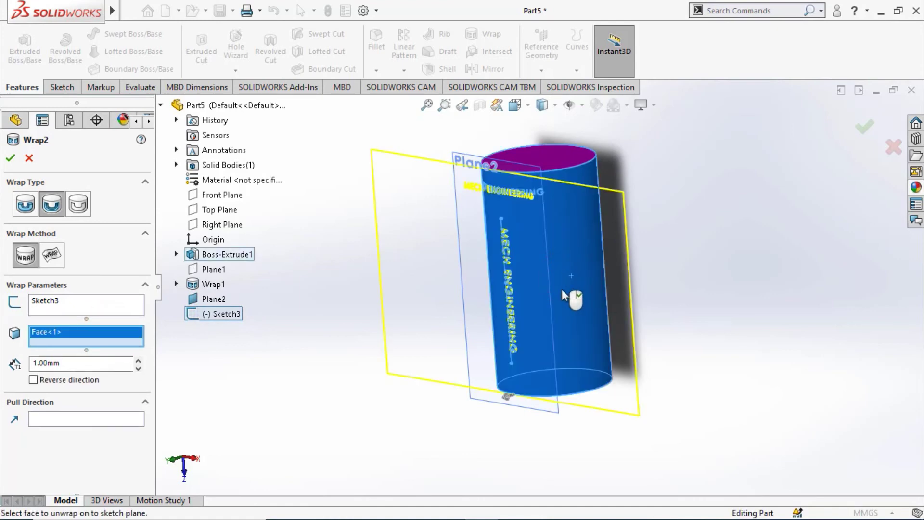
pyautogui.scroll(-3, 531, 331)
pyautogui.scroll(-3, 481, 356)
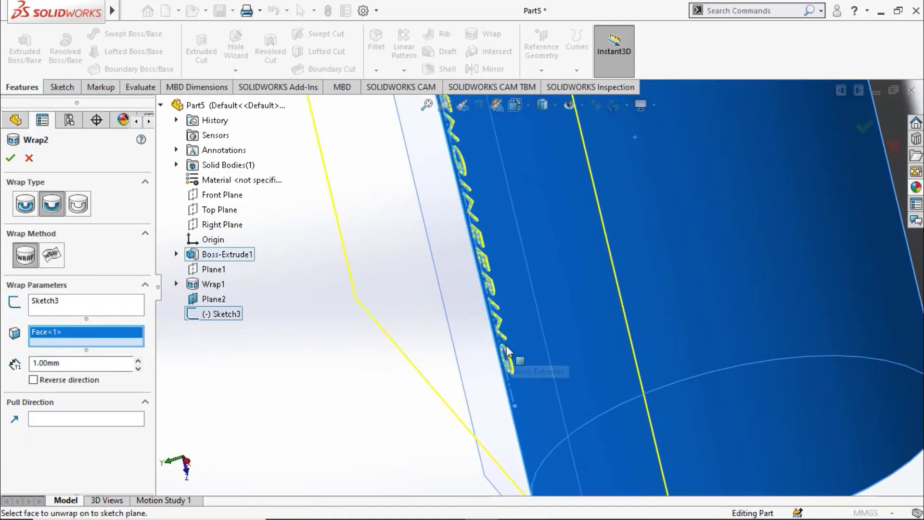
pyautogui.scroll(-3, 392, 388)
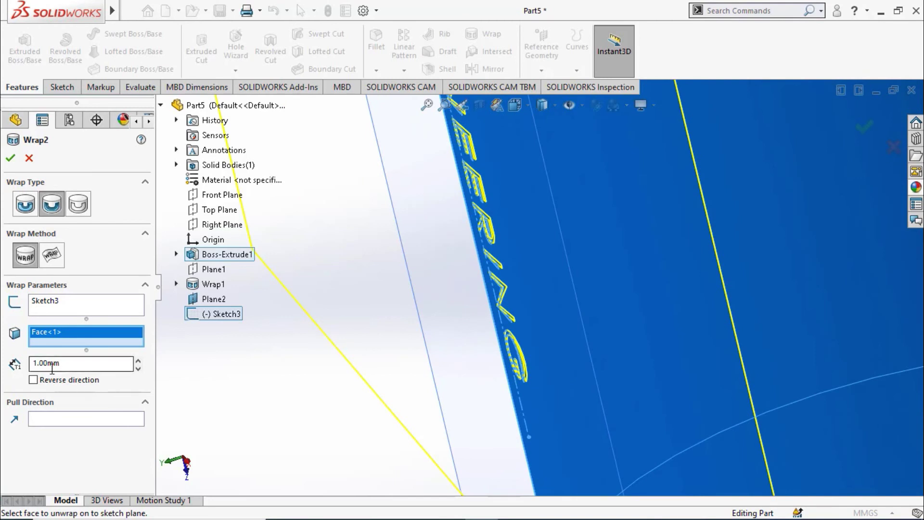
pyautogui.click(25, 256)
pyautogui.click(51, 203)
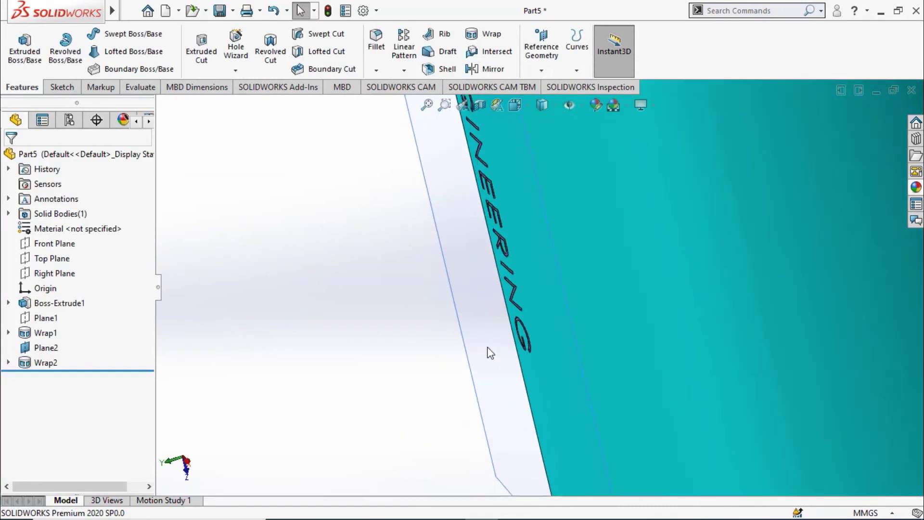
# - Fit the upright cylinder in view and hide Plane2
pyautogui.press('f')
pyautogui.moveTo(490, 353)
pyautogui.mouseDown(button='middle')
pyautogui.moveTo(546, 423)
pyautogui.moveTo(582, 377)
pyautogui.moveTo(575, 385)
pyautogui.moveTo(581, 326)
pyautogui.moveTo(564, 290)
pyautogui.mouseUp(button='middle')
pyautogui.scroll(-3, 582, 326)
pyautogui.scroll(4, 555, 248)
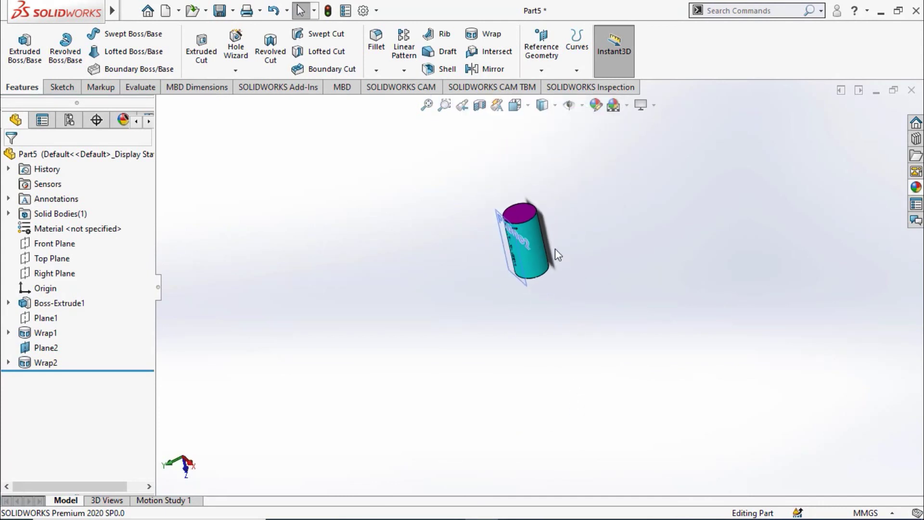
pyautogui.scroll(-2, 556, 248)
pyautogui.scroll(-2, 530, 289)
pyautogui.scroll(-2, 522, 375)
pyautogui.click(370, 327)
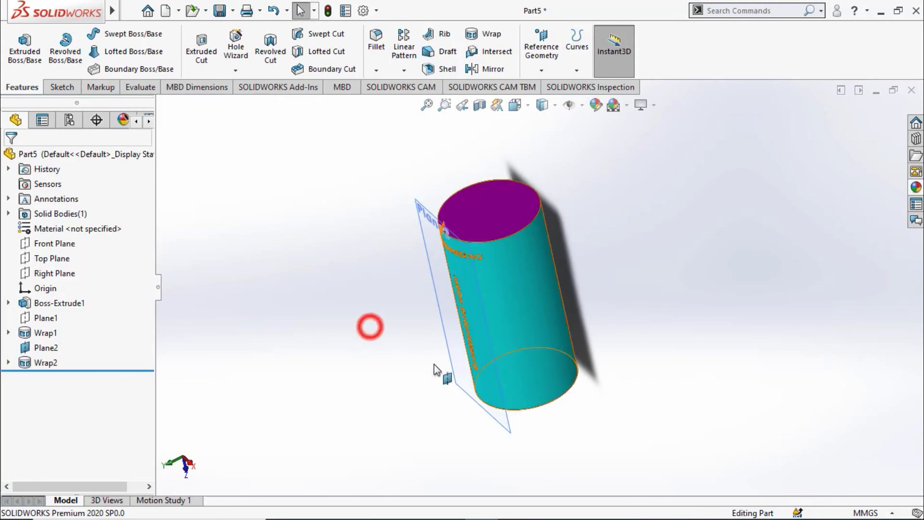
pyautogui.click(42, 348)
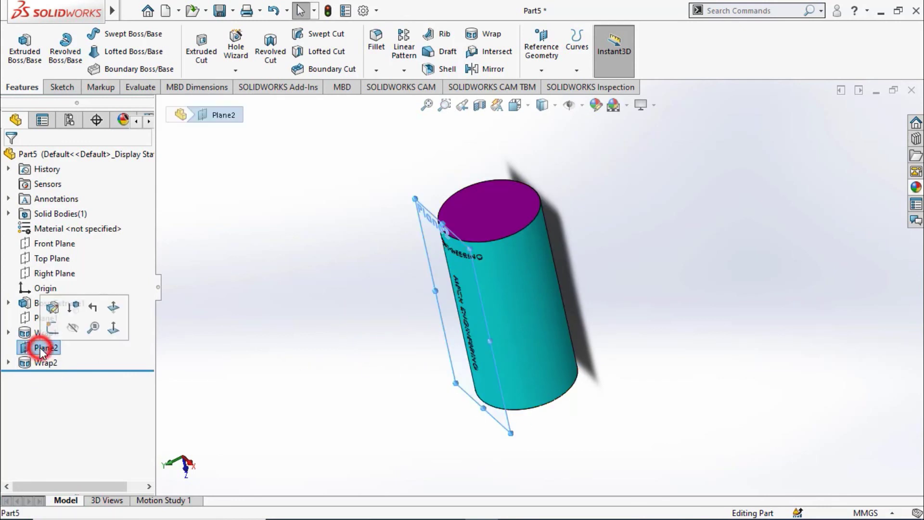
pyautogui.click(73, 328)
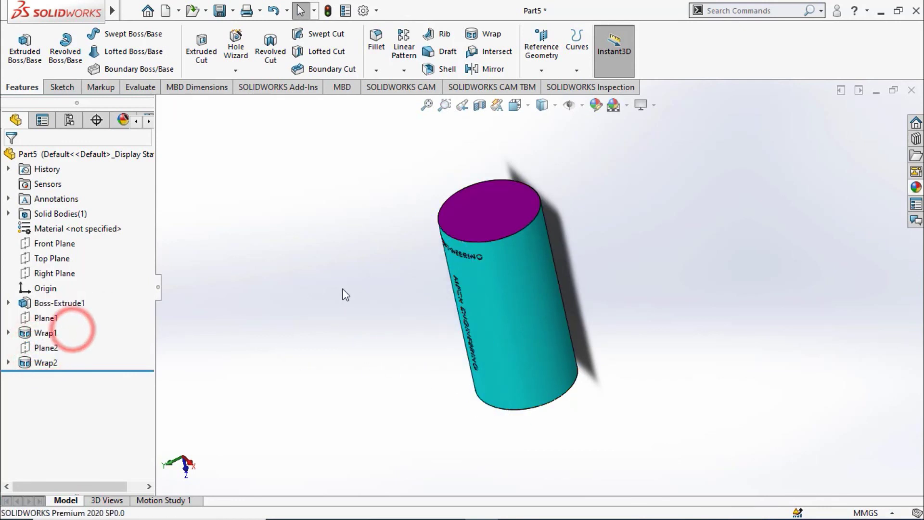
# - Orbit and zoom so both wrapped MECH ENGINEERING texts face the camera
pyautogui.moveTo(346, 295)
pyautogui.mouseDown(button='middle')
pyautogui.moveTo(351, 212)
pyautogui.moveTo(419, 120)
pyautogui.moveTo(488, 206)
pyautogui.moveTo(391, 212)
pyautogui.moveTo(432, 251)
pyautogui.mouseUp(button='middle')
pyautogui.scroll(-2, 433, 263)
pyautogui.scroll(-2, 642, 313)
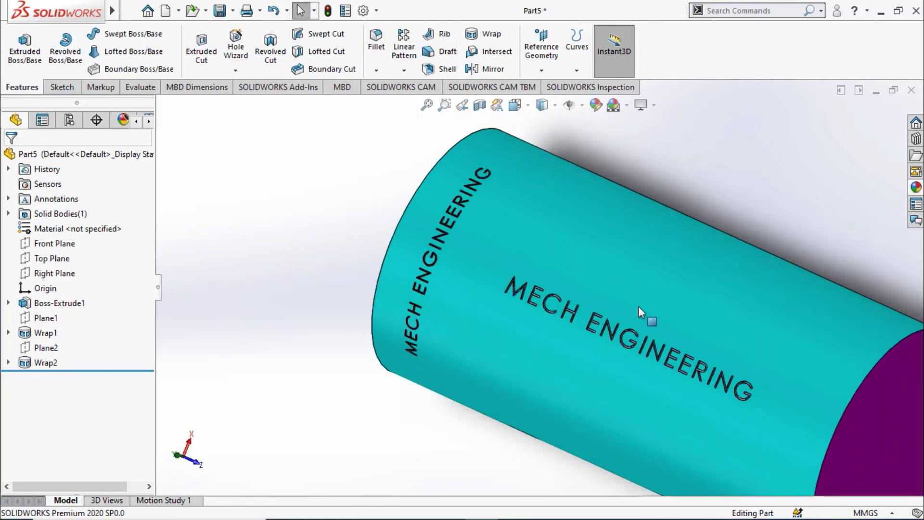
pyautogui.scroll(-1, 634, 308)
pyautogui.scroll(1, 613, 296)
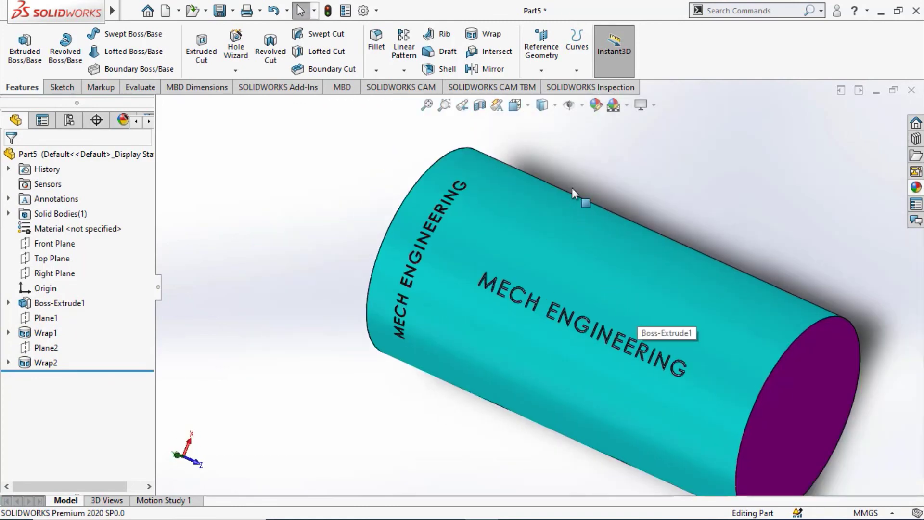
# - Apply a red appearance to the Wrap2 feature only, replacing the whole-part selection
pyautogui.click(597, 106)
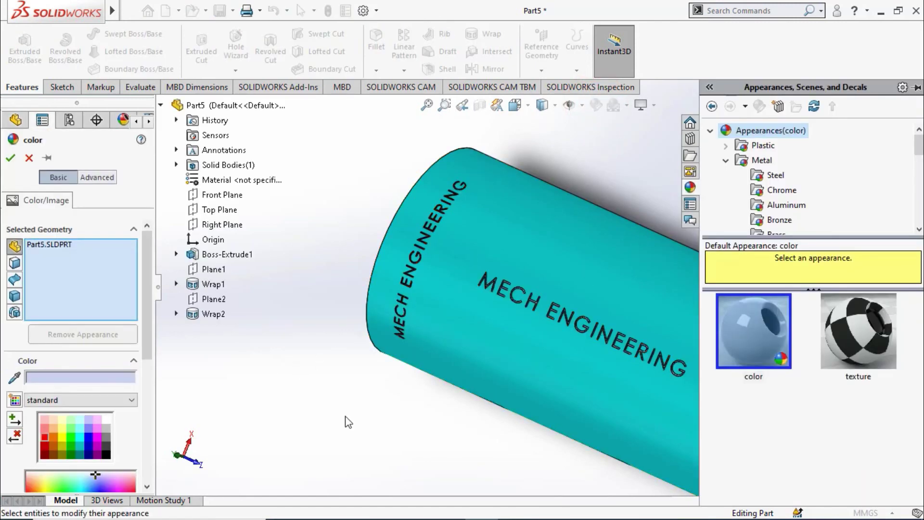
pyautogui.rightClick(55, 245)
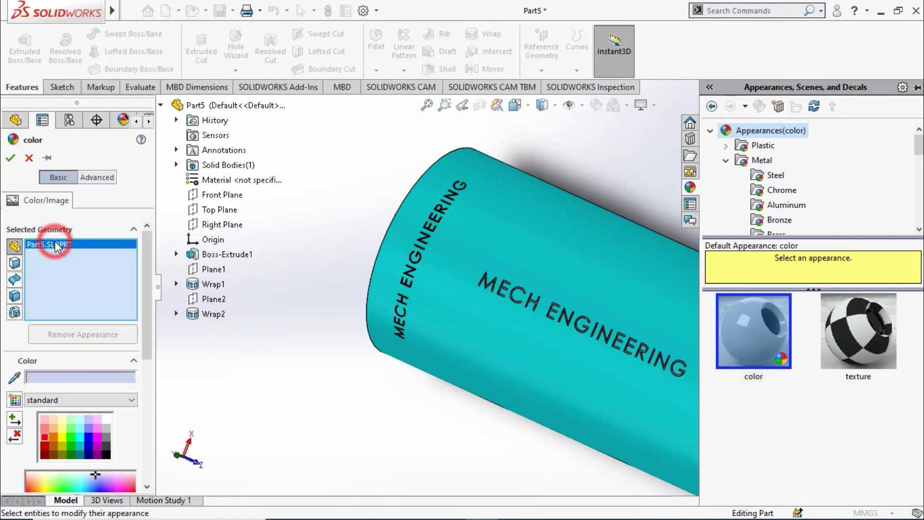
pyautogui.click(85, 270)
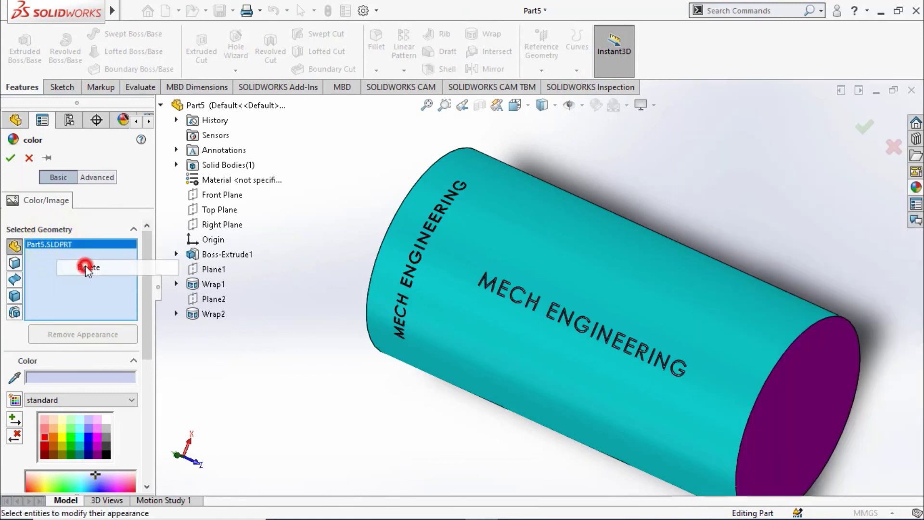
pyautogui.click(16, 313)
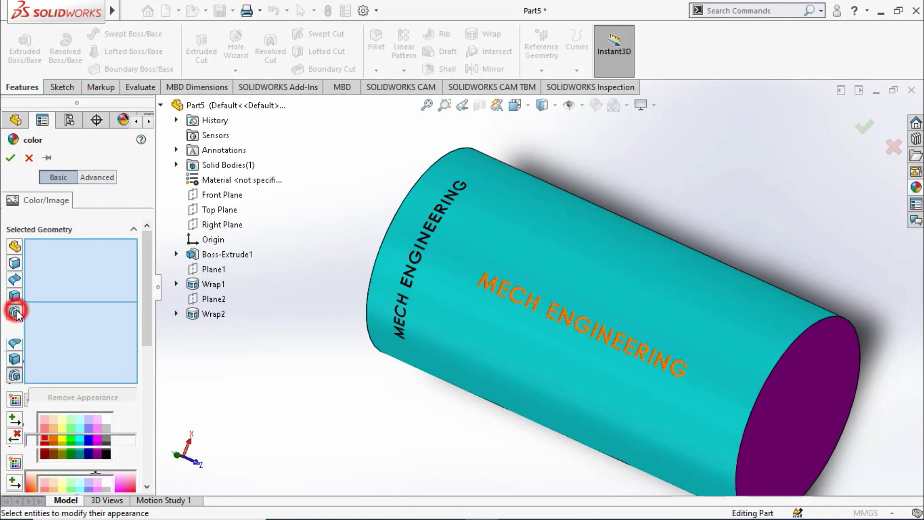
pyautogui.click(204, 315)
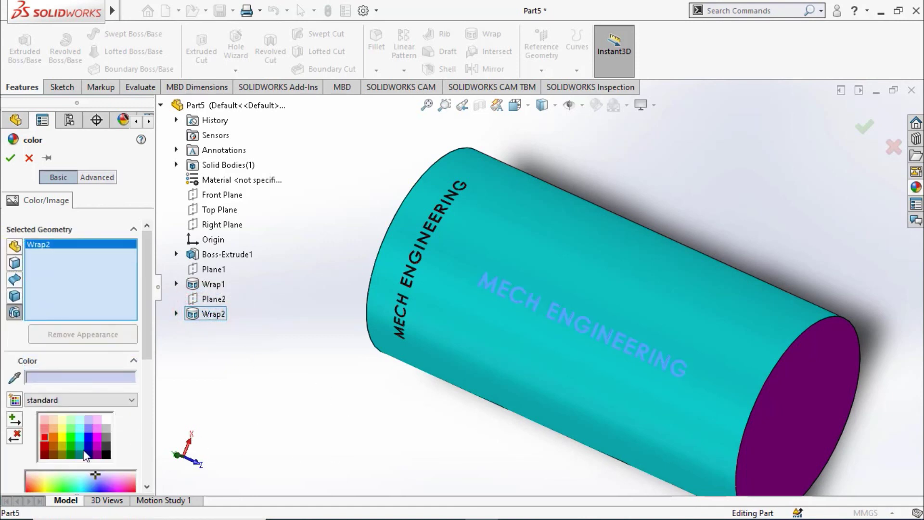
pyautogui.click(43, 438)
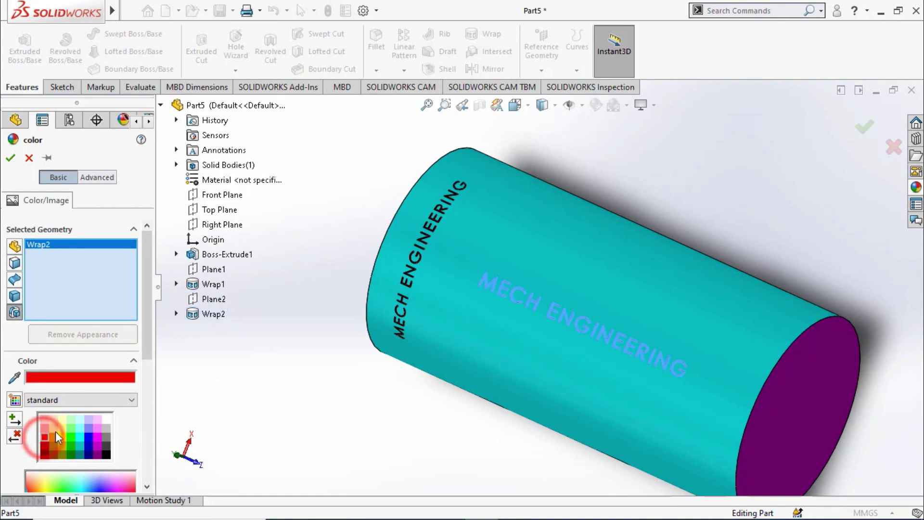
pyautogui.click(11, 157)
pyautogui.scroll(-3, 579, 297)
pyautogui.scroll(-3, 542, 323)
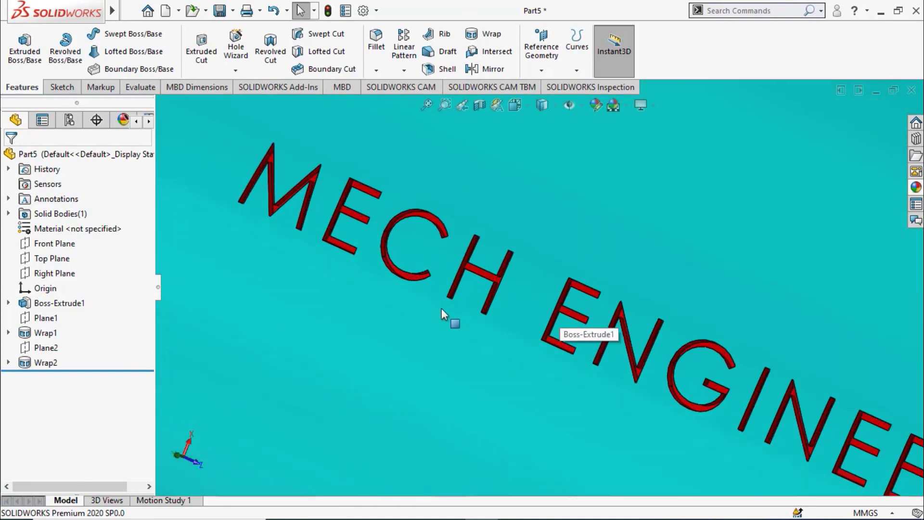
pyautogui.scroll(3, 438, 308)
pyautogui.scroll(5, 438, 308)
pyautogui.moveTo(477, 331)
pyautogui.mouseDown(button='middle')
pyautogui.moveTo(499, 424)
pyautogui.moveTo(458, 326)
pyautogui.moveTo(522, 431)
pyautogui.moveTo(491, 383)
pyautogui.moveTo(497, 411)
pyautogui.moveTo(614, 404)
pyautogui.moveTo(664, 430)
pyautogui.mouseUp(button='middle')
pyautogui.scroll(2, 553, 407)
pyautogui.scroll(-3, 652, 365)
pyautogui.moveTo(590, 192)
pyautogui.mouseDown(button='middle')
pyautogui.moveTo(672, 388)
pyautogui.moveTo(654, 322)
pyautogui.moveTo(664, 350)
pyautogui.mouseUp(button='middle')
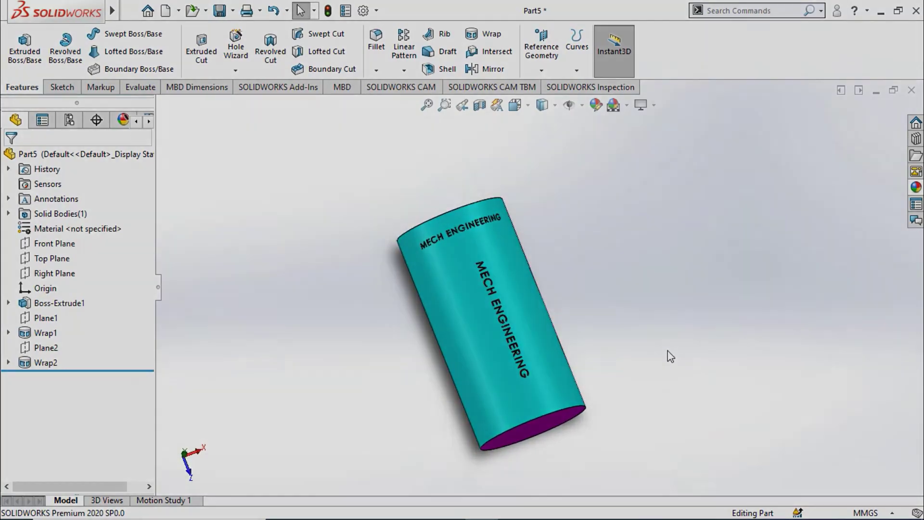